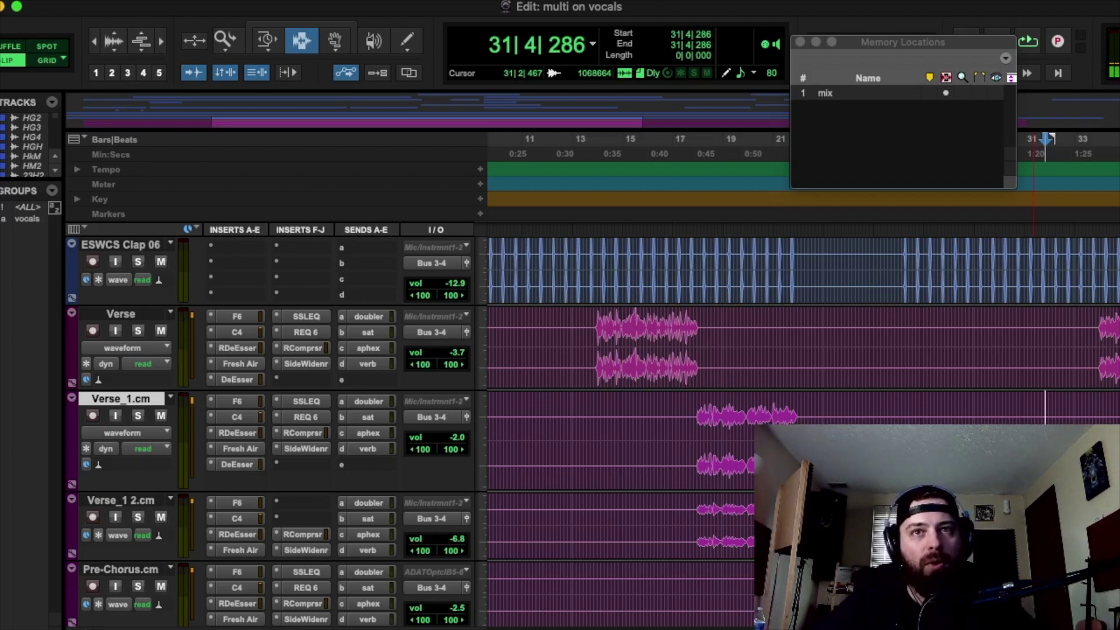
Play the verse vocal from the start of the Verse_1.cm clip
{"action": "left_click", "coordinate": [697, 408]}
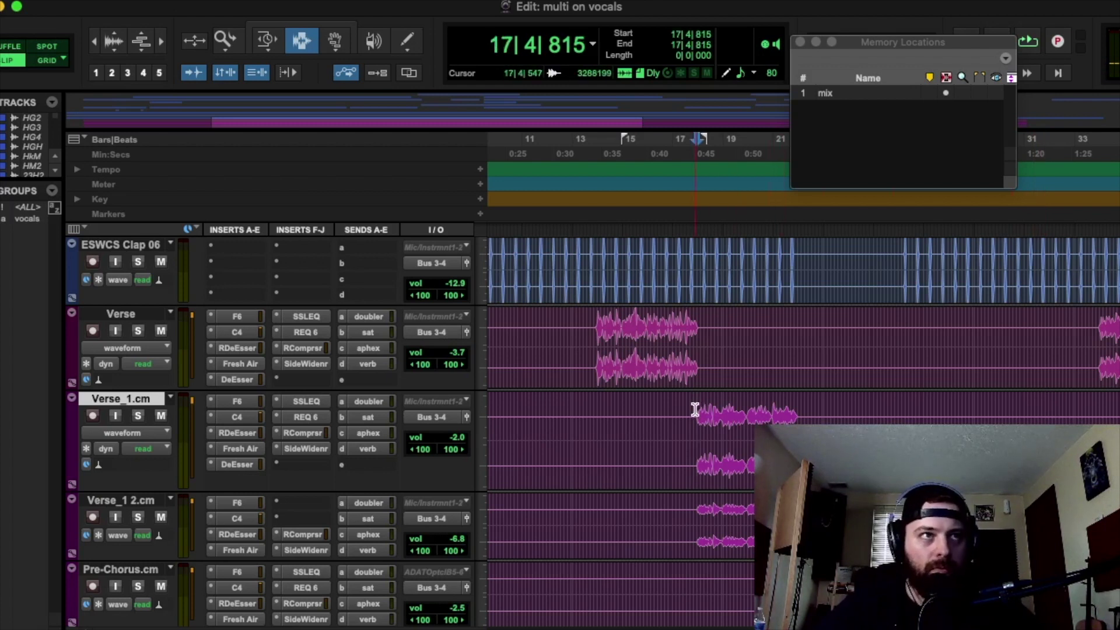
{"action": "key", "text": "space"}
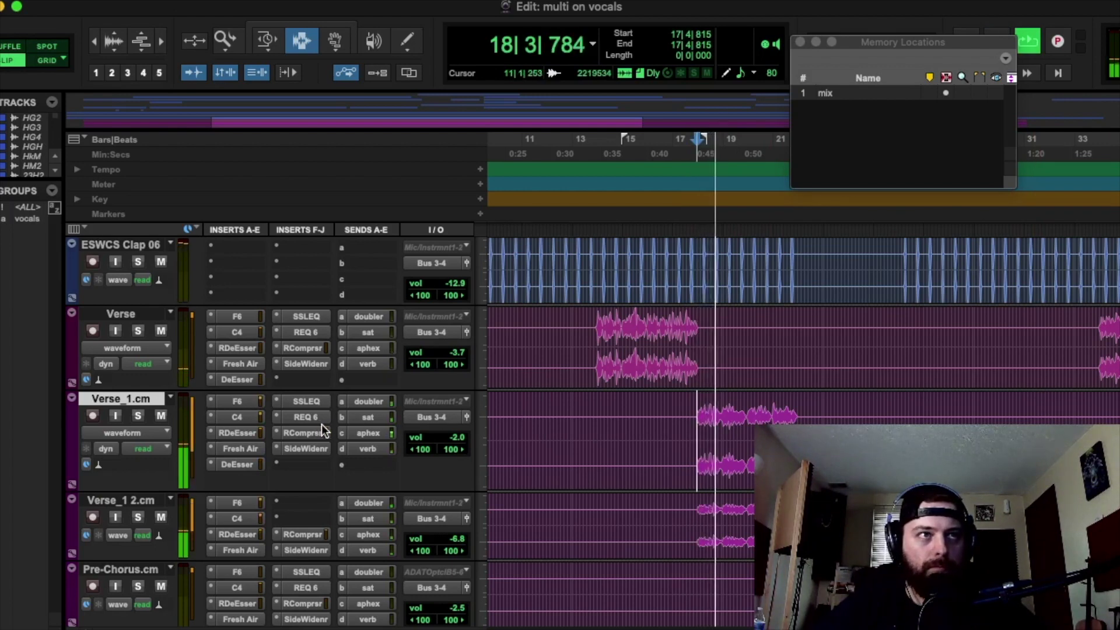
{"action": "key", "text": "space"}
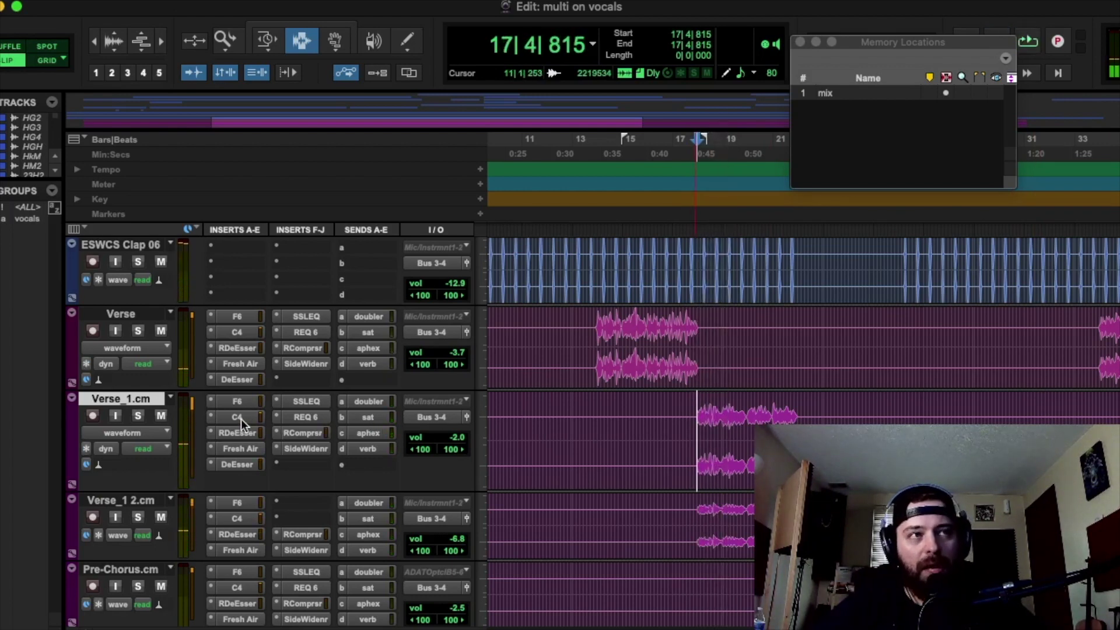
Open the C4 on Verse_1.cm and compare the vocal with the processor bypassed and active during playback
{"action": "left_click", "coordinate": [238, 417]}
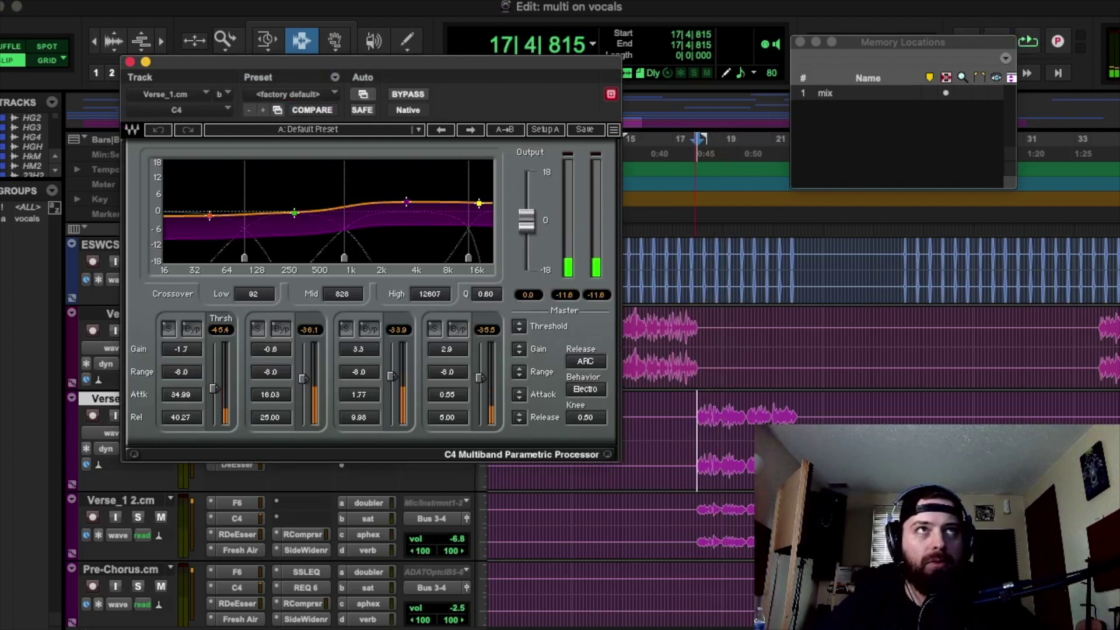
{"action": "key", "text": "space"}
{"action": "left_click", "coordinate": [407, 95]}
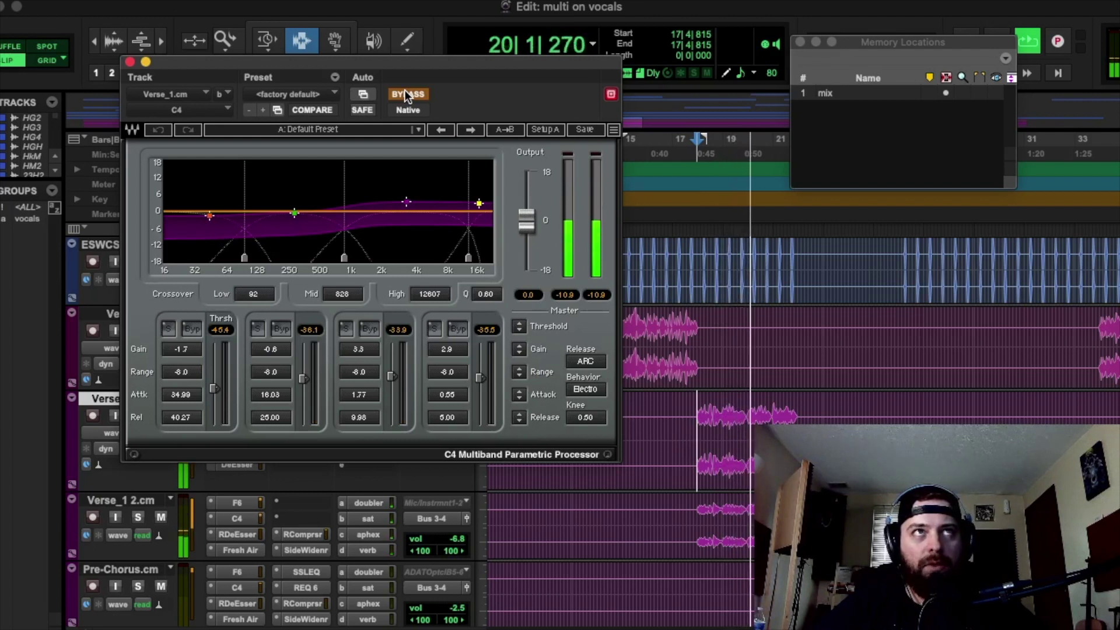
{"action": "left_click", "coordinate": [406, 94]}
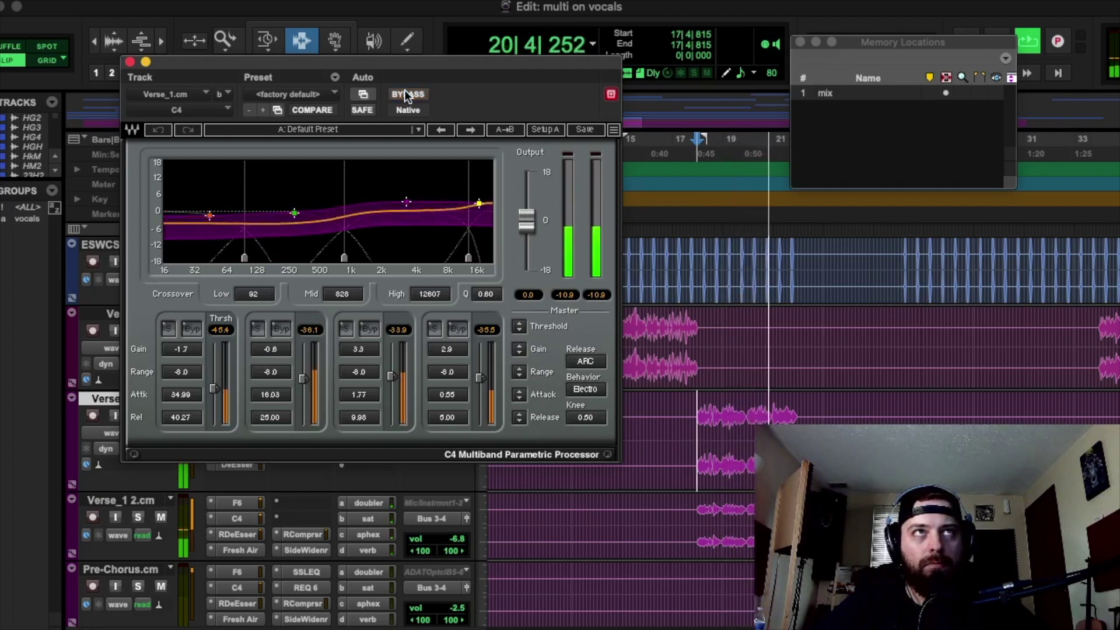
{"action": "key", "text": "space"}
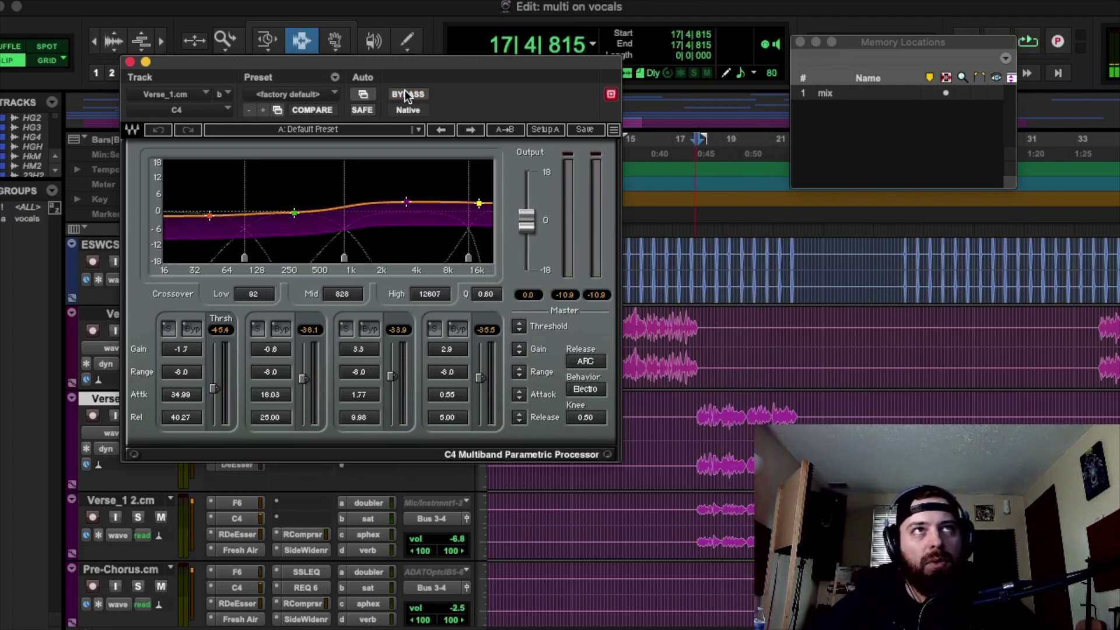
Bypass the C4, play the verse, and move the plug-in window clear of the track controls
{"action": "left_click", "coordinate": [405, 91]}
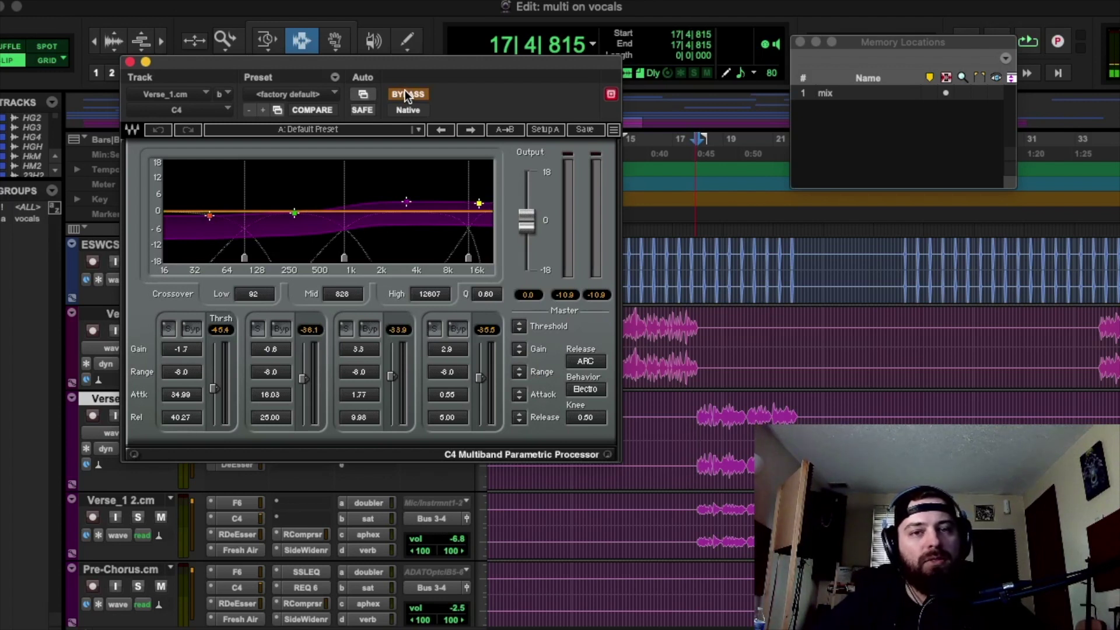
{"action": "key", "text": "space"}
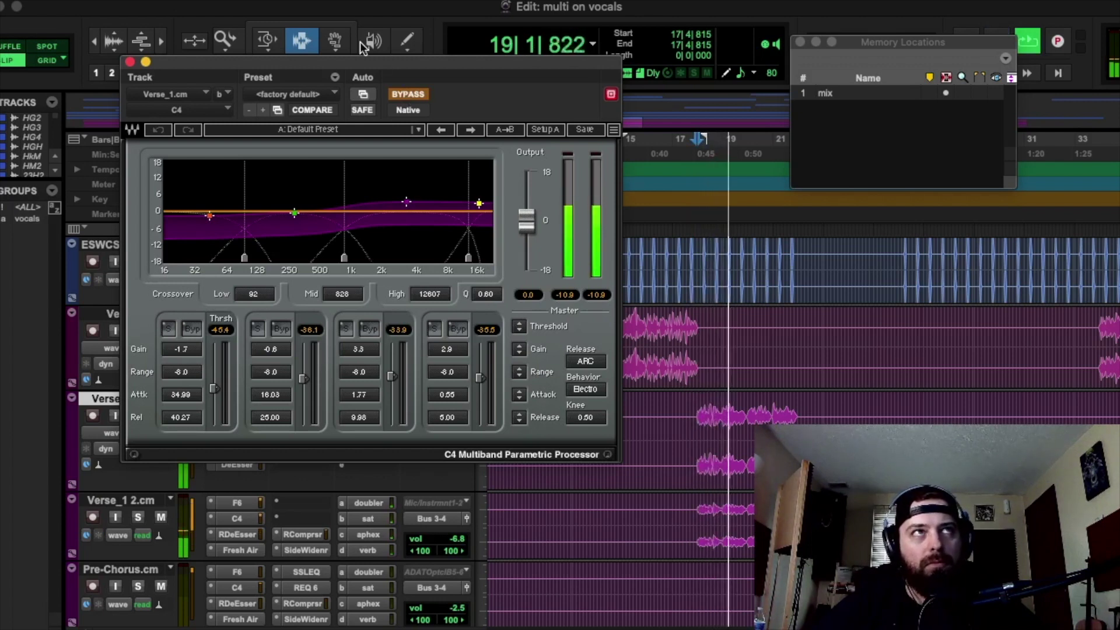
{"action": "left_click_drag", "start_coordinate": [327, 62], "coordinate": [589, 60]}
{"action": "key", "text": "space"}
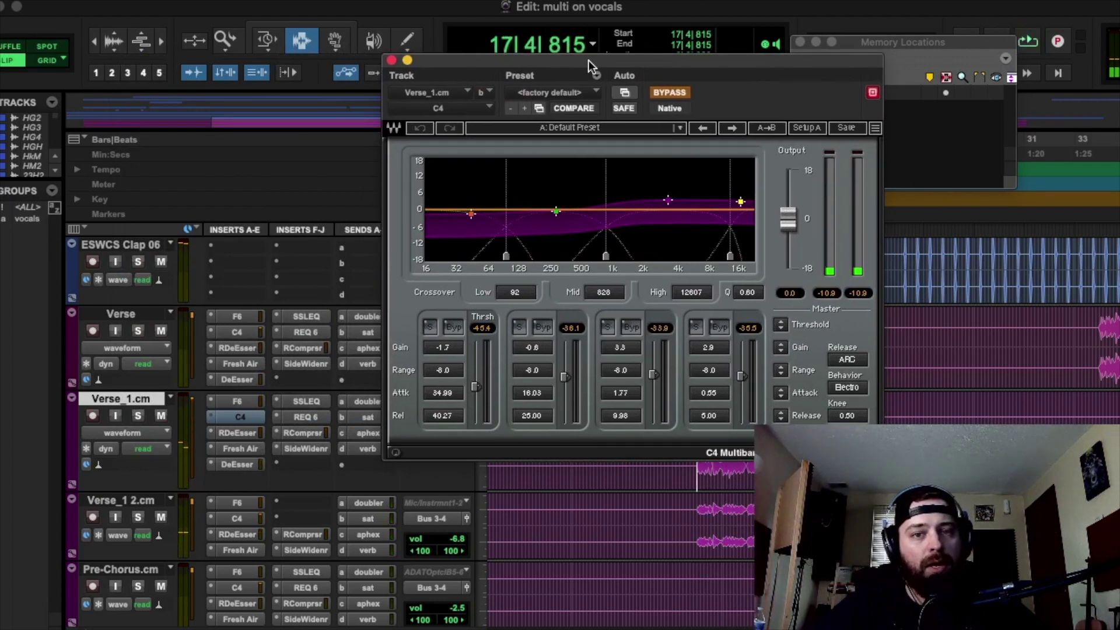
Turn the C4 processing back on during playback and replay the verse to hear the difference
{"action": "key", "text": "space"}
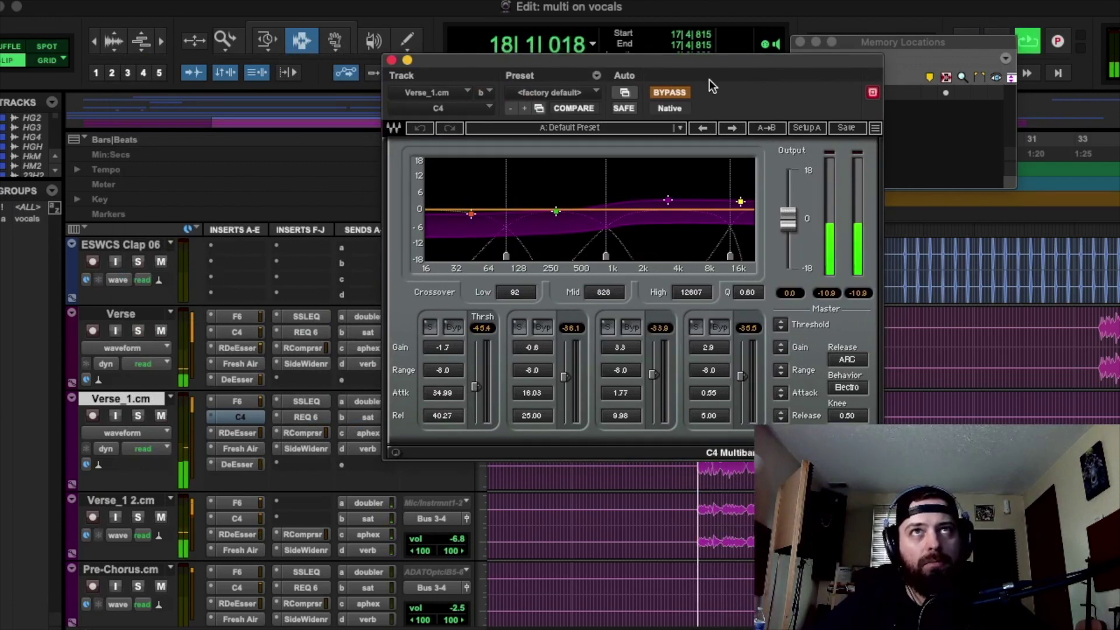
{"action": "left_click", "coordinate": [669, 93]}
{"action": "key", "text": "space"}
{"action": "key", "text": "space"}
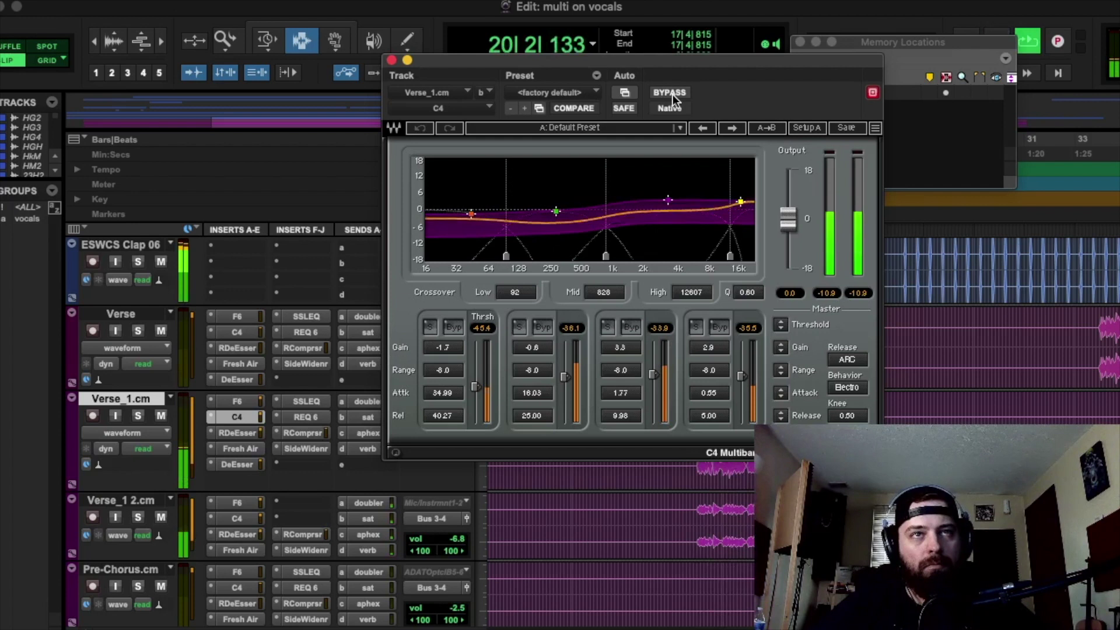
{"action": "key", "text": "space"}
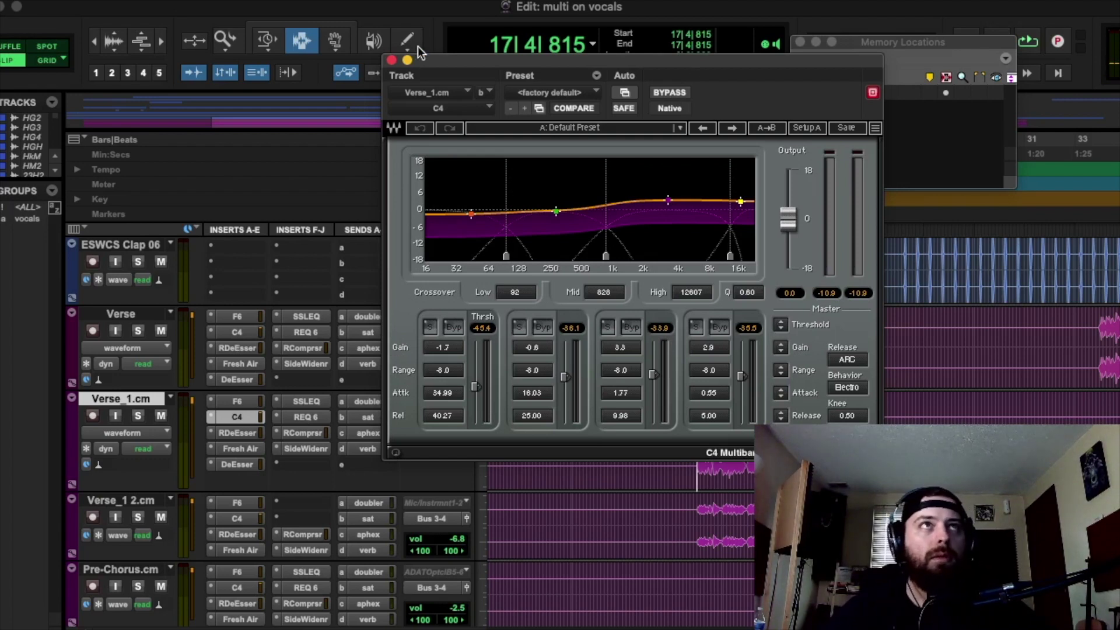
Close and reopen the C4 on Verse_1.cm and listen to the verse with the processing active
{"action": "left_click", "coordinate": [392, 60]}
{"action": "key", "text": "space"}
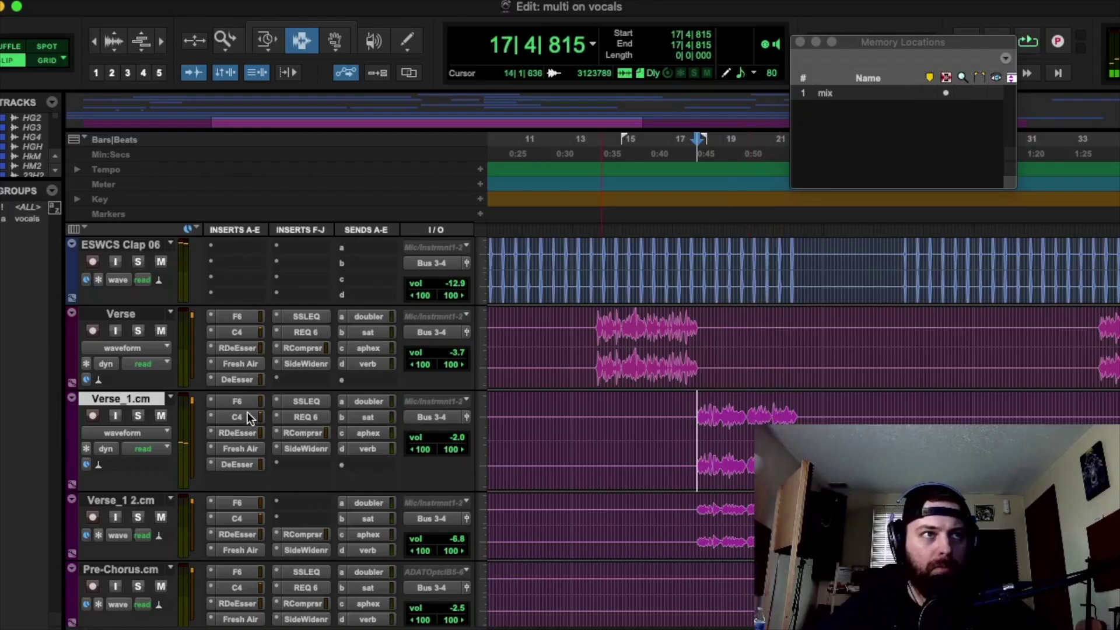
{"action": "left_click", "coordinate": [244, 415]}
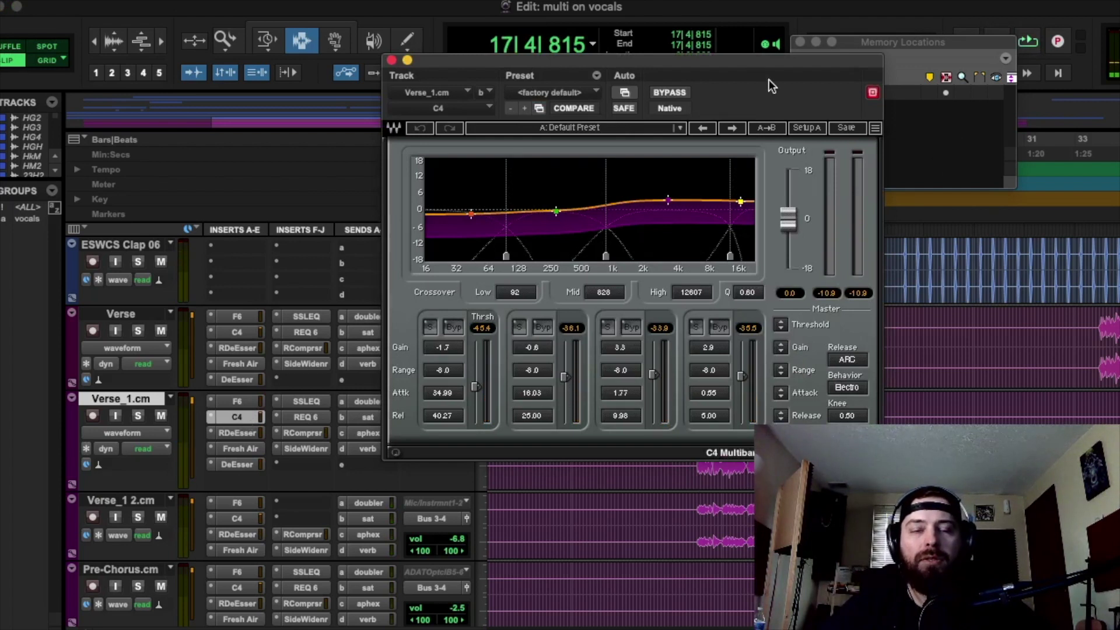
{"action": "key", "text": "space"}
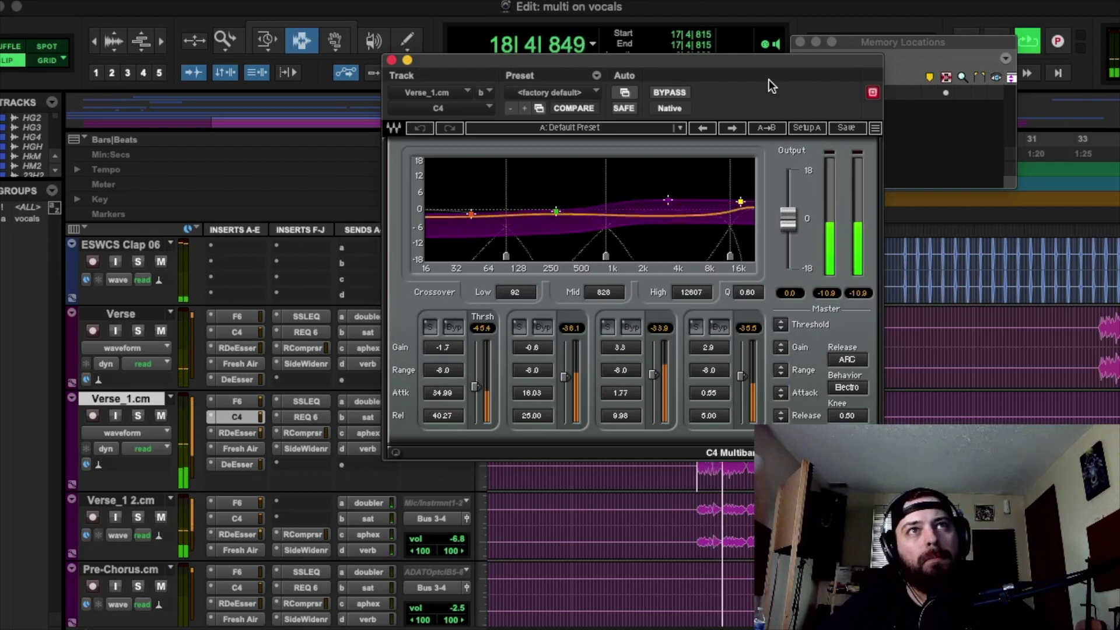
{"action": "key", "text": "space"}
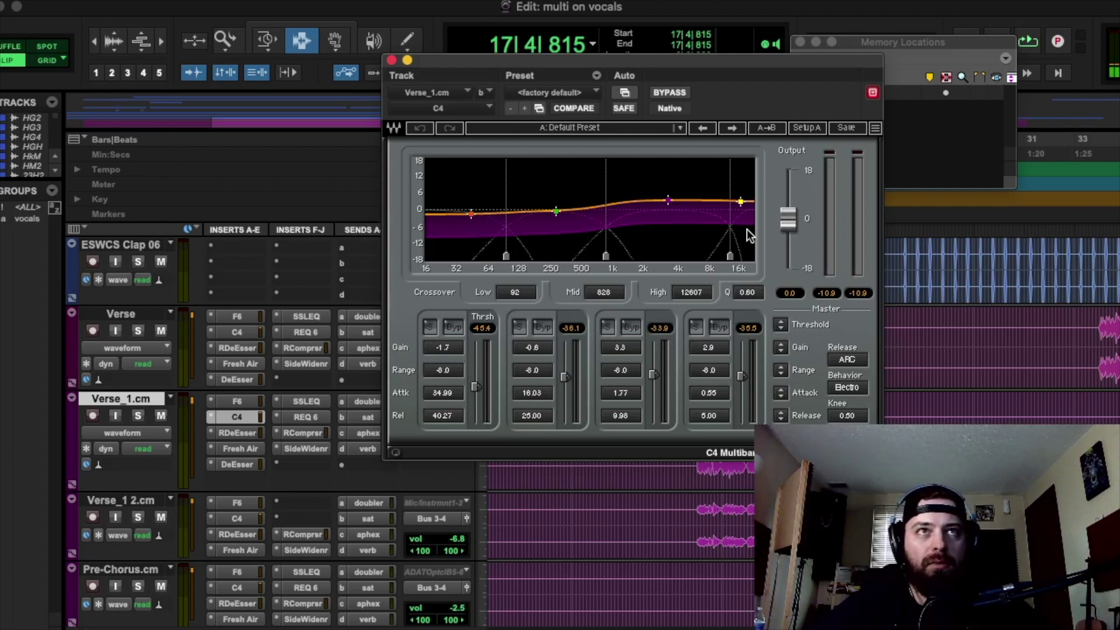
Select the low, mid and high crossover points of the C4 one after another
{"action": "left_click", "coordinate": [506, 256]}
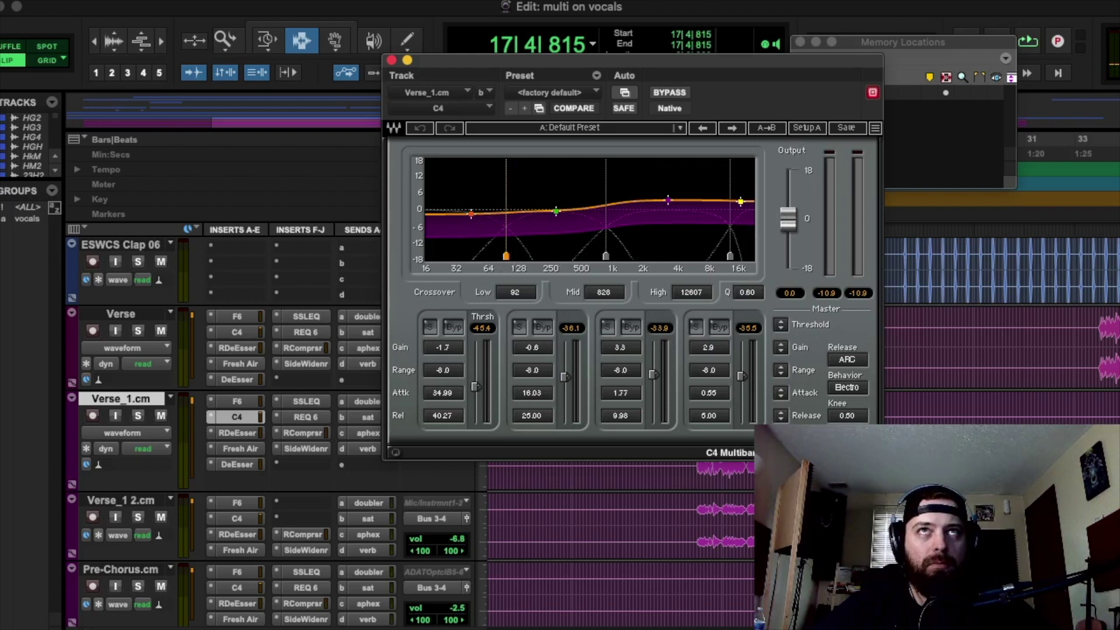
{"action": "left_click", "coordinate": [605, 256]}
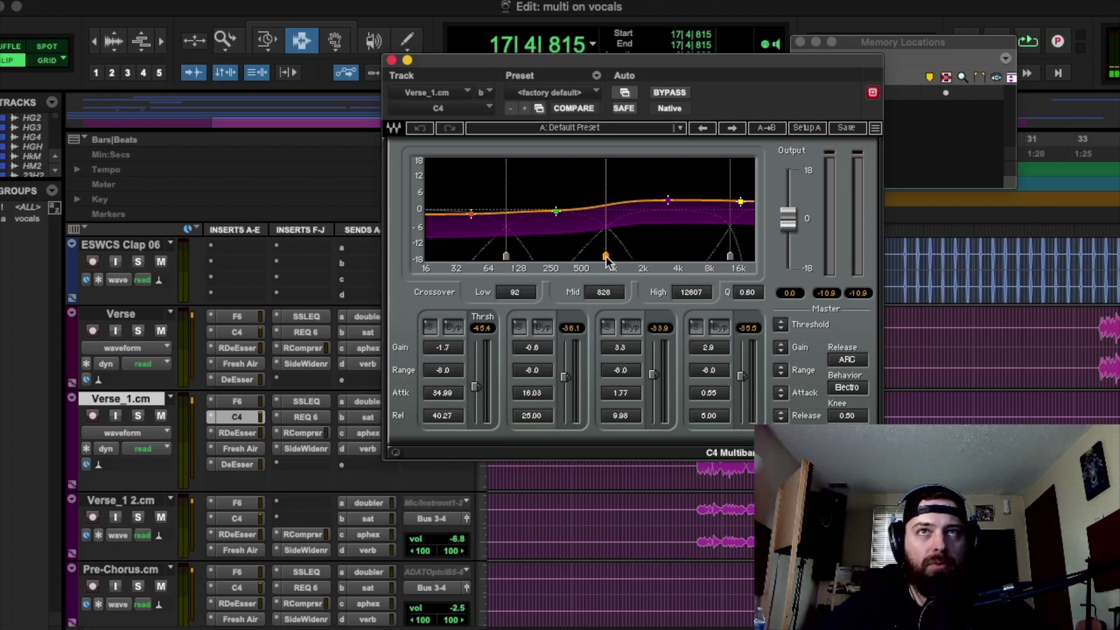
{"action": "left_click", "coordinate": [730, 256]}
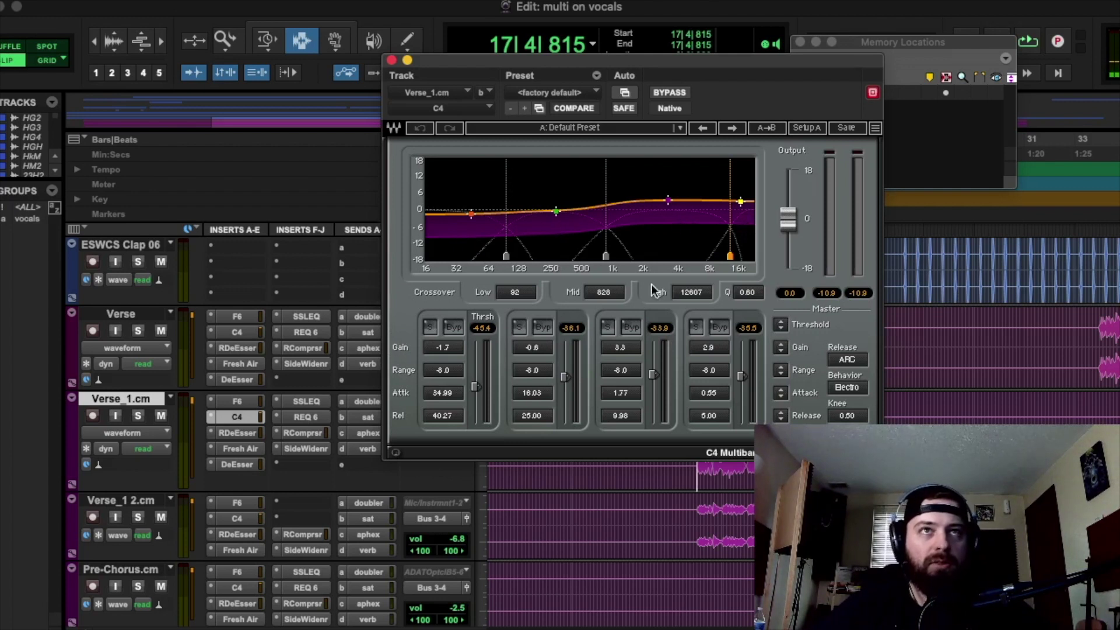
Solo the C4's low-mid band, between the low and mid crossovers, and briefly play the vocal
{"action": "left_click", "coordinate": [521, 329]}
{"action": "key", "text": "space"}
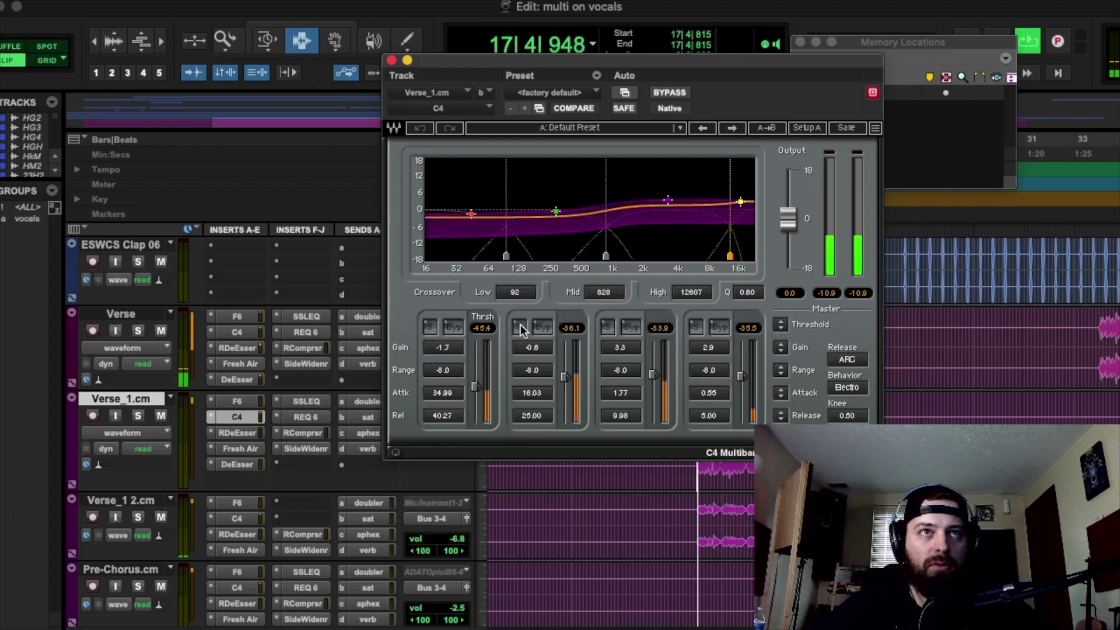
{"action": "key", "text": "space"}
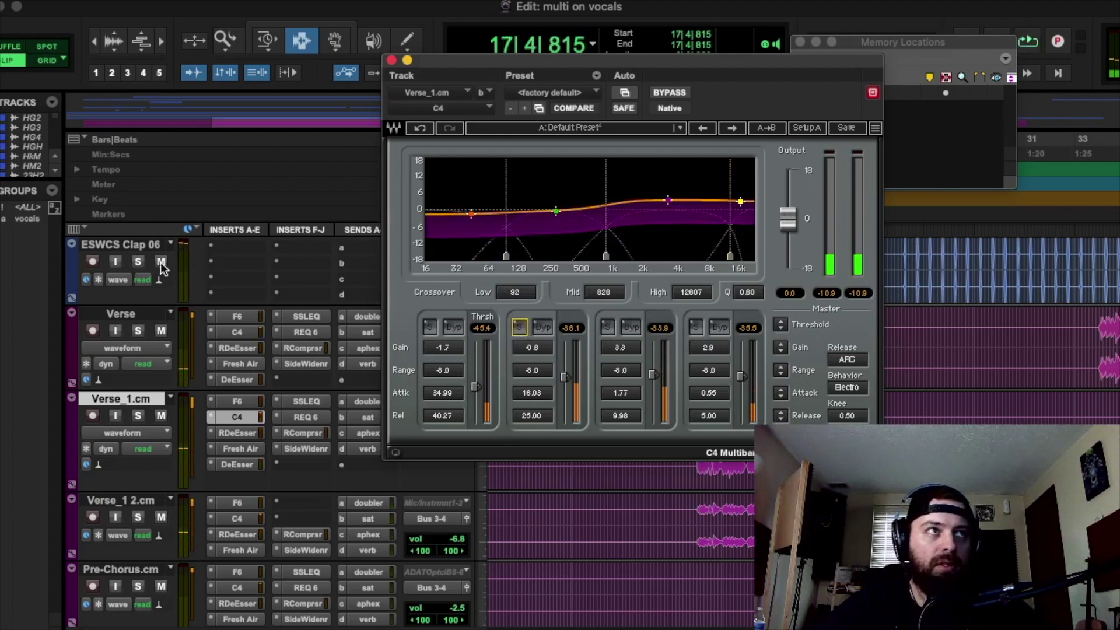
Select all the instrumental tracks from ESWCS Clap 06 up to the first track and mute them
{"action": "scroll", "coordinate": [163, 266], "scroll_direction": "up", "scroll_amount": 3}
{"action": "left_click", "coordinate": [158, 382]}
{"action": "scroll", "coordinate": [146, 379], "scroll_direction": "up", "scroll_amount": 10}
{"action": "scroll", "coordinate": [146, 379], "scroll_direction": "down", "scroll_amount": 2}
{"action": "left_click", "coordinate": [127, 353], "text": "shift"}
{"action": "left_click", "coordinate": [162, 370]}
Play the soloed low-mid band and mute the Verse_1 2.cm track so only the Verse_1.cm vocal sounds
{"action": "key", "text": "space"}
{"action": "scroll", "coordinate": [651, 497], "scroll_direction": "down", "scroll_amount": 10}
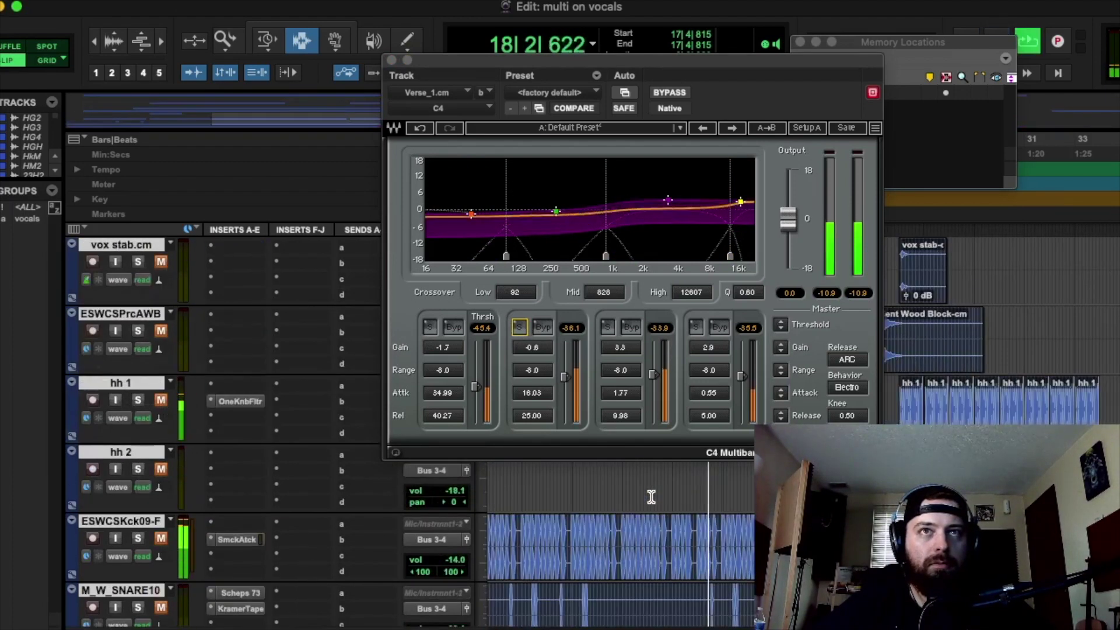
{"action": "scroll", "coordinate": [651, 496], "scroll_direction": "down", "scroll_amount": 2}
{"action": "scroll", "coordinate": [651, 496], "scroll_direction": "down", "scroll_amount": 2}
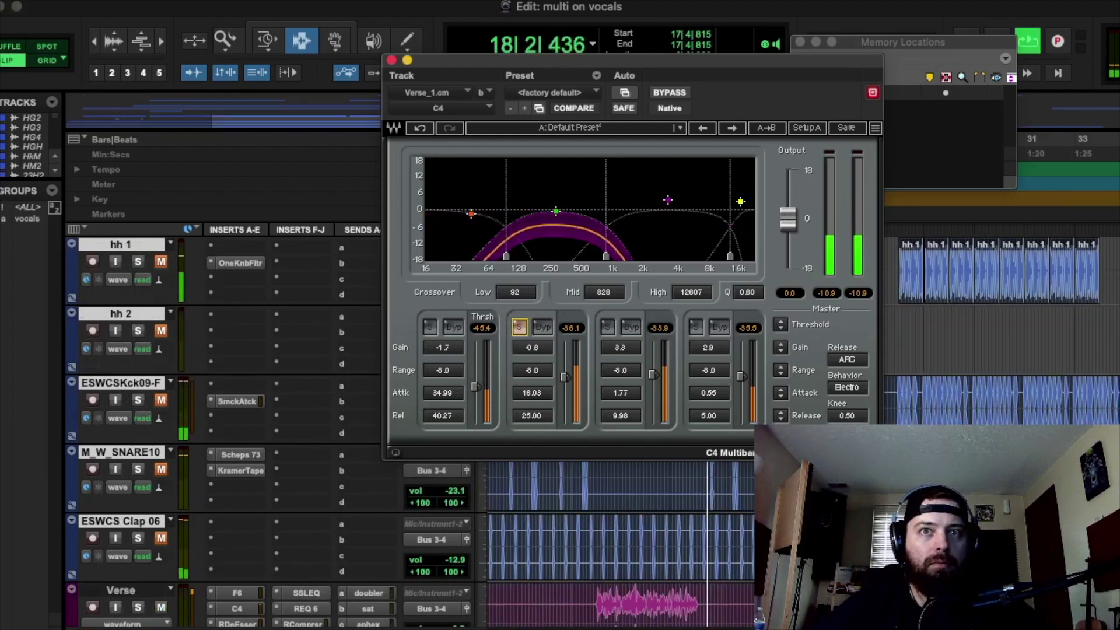
{"action": "scroll", "coordinate": [651, 496], "scroll_direction": "down", "scroll_amount": 5}
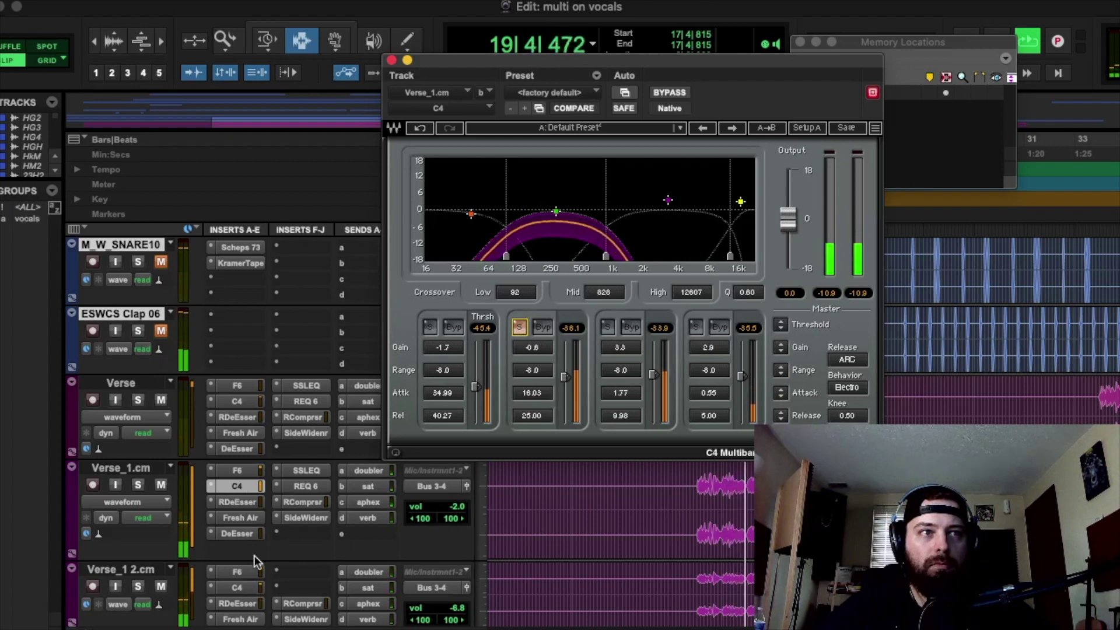
{"action": "left_click", "coordinate": [161, 585]}
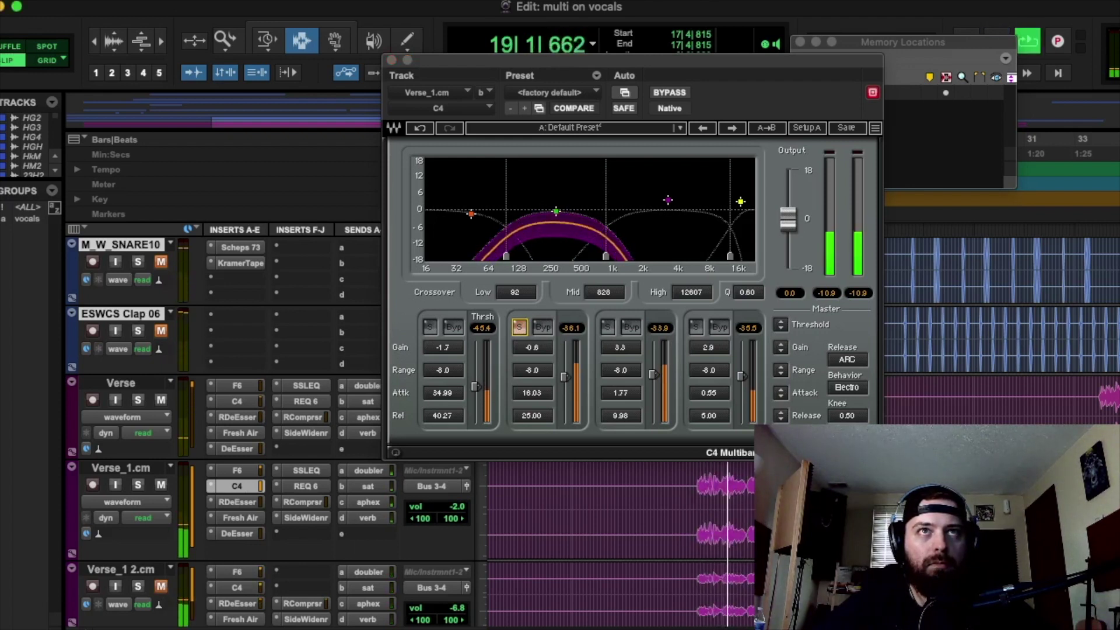
{"action": "key", "text": "space"}
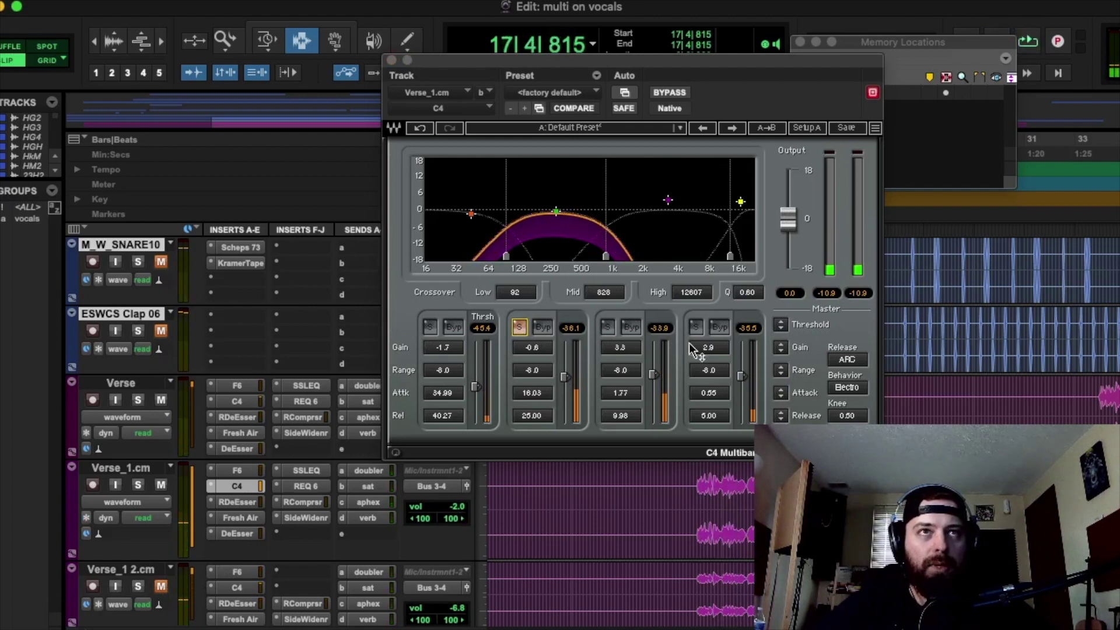
Switch the C4 solo from the low-mid band to the lowest band and listen to it
{"action": "left_click", "coordinate": [430, 327]}
{"action": "left_click", "coordinate": [520, 327]}
{"action": "key", "text": "space"}
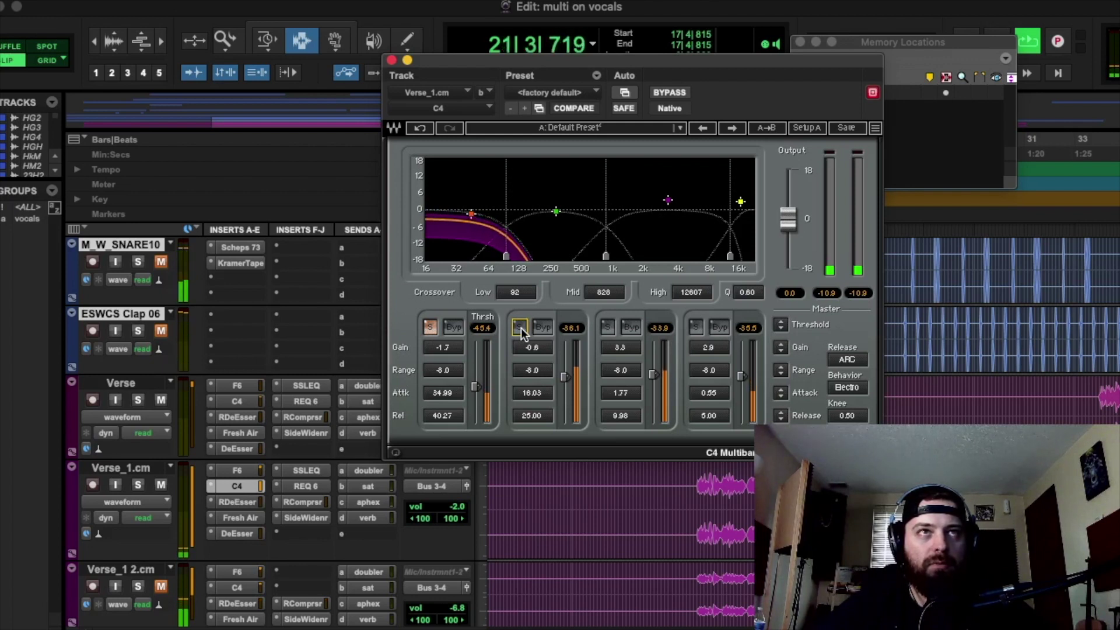
{"action": "key", "text": "space"}
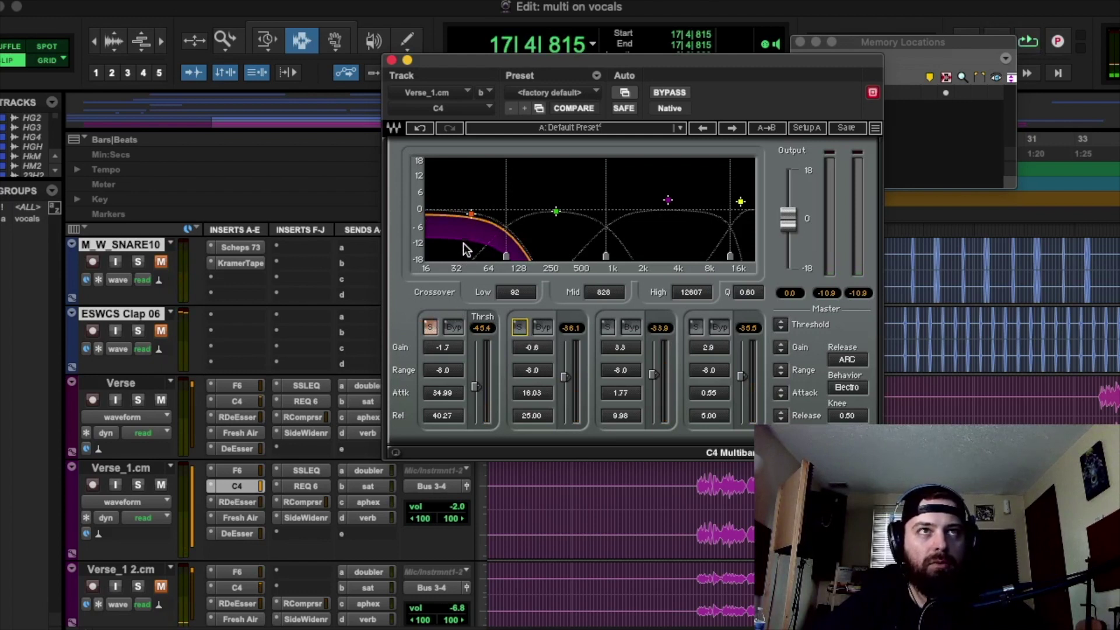
Solo the C4's third band, between the mid and high crossovers, instead of the lowest band and listen to it
{"action": "left_click", "coordinate": [433, 328]}
{"action": "key", "text": "space"}
{"action": "left_click", "coordinate": [608, 327]}
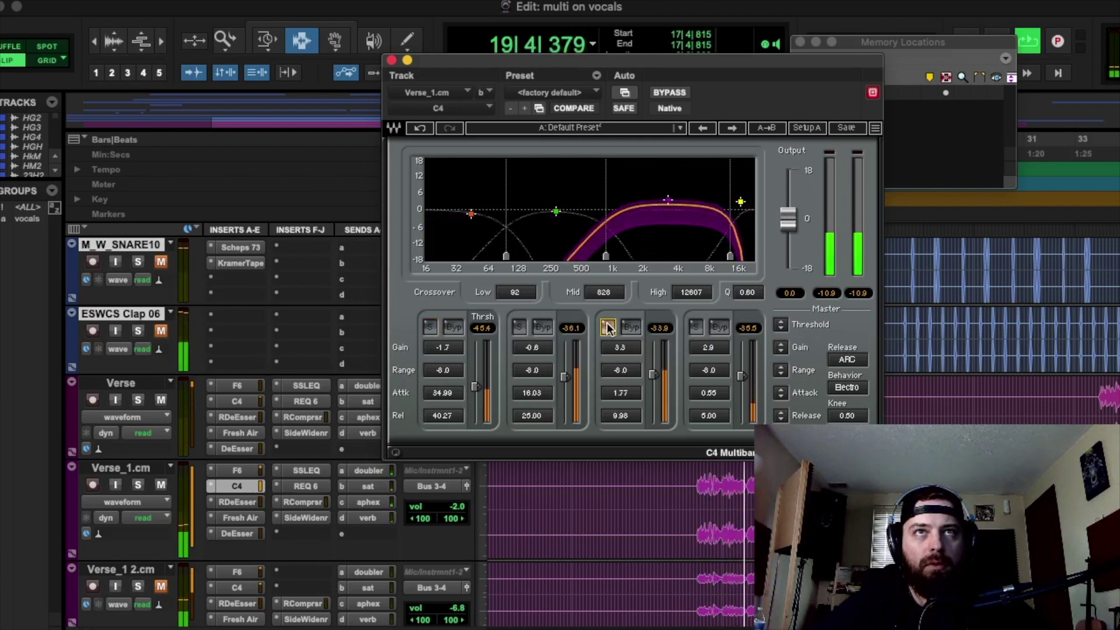
{"action": "key", "text": "space"}
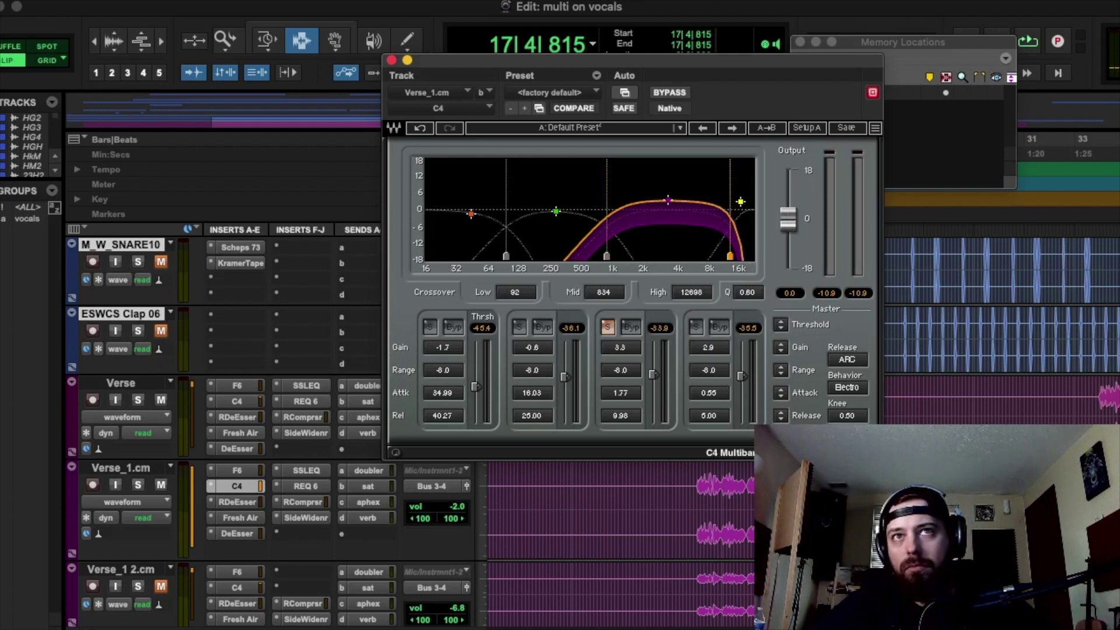
Replay the soloed third band and bypass its processing during playback to compare the sound
{"action": "key", "text": "space"}
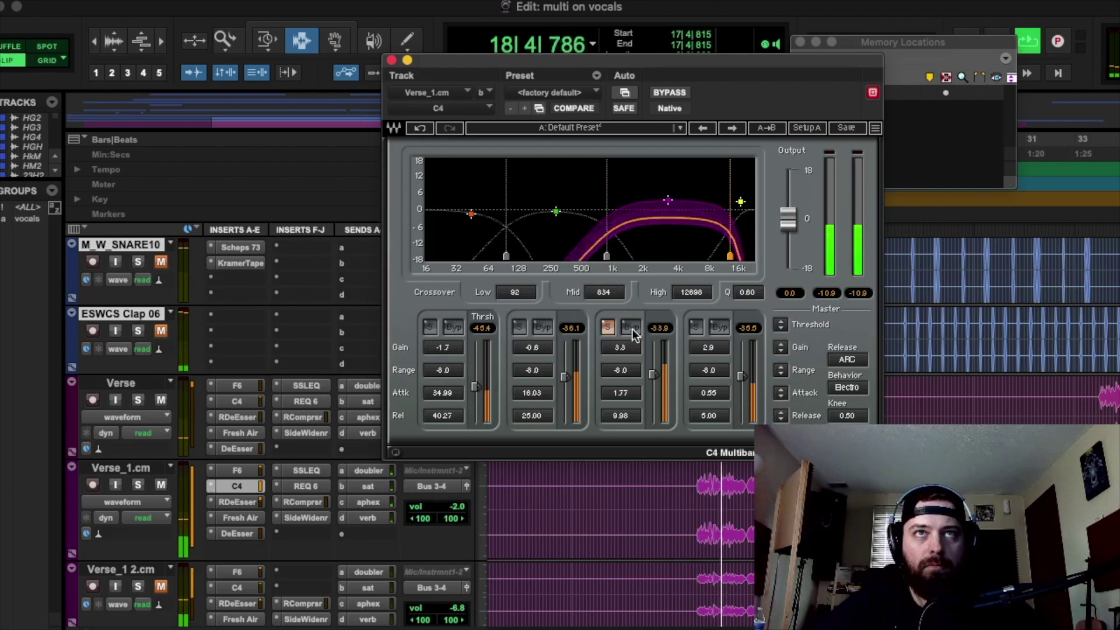
{"action": "key", "text": "space"}
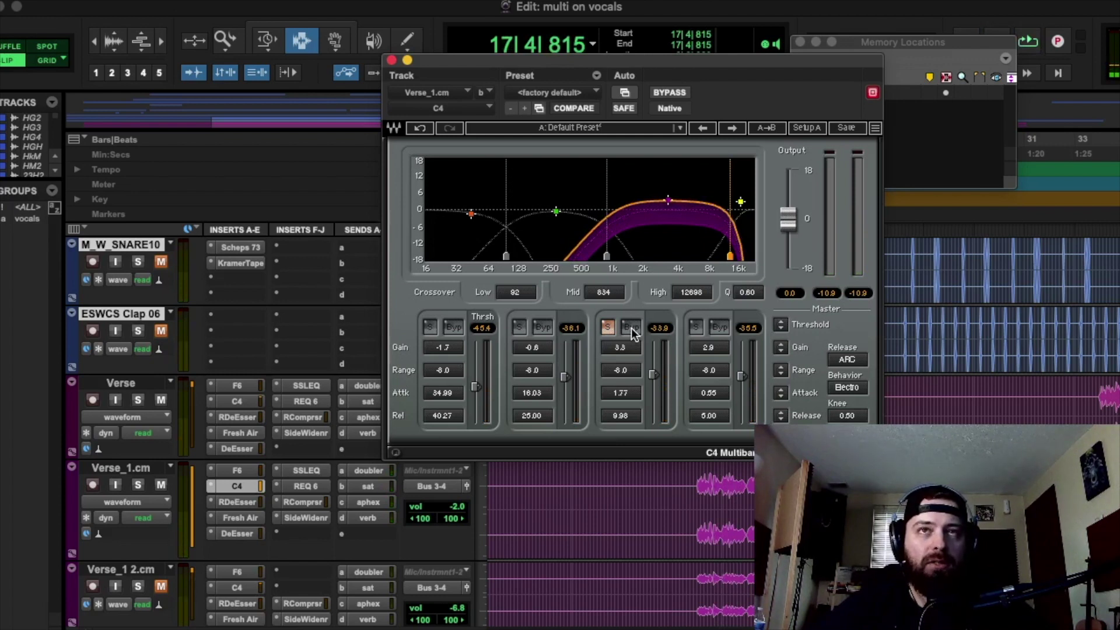
{"action": "key", "text": "space"}
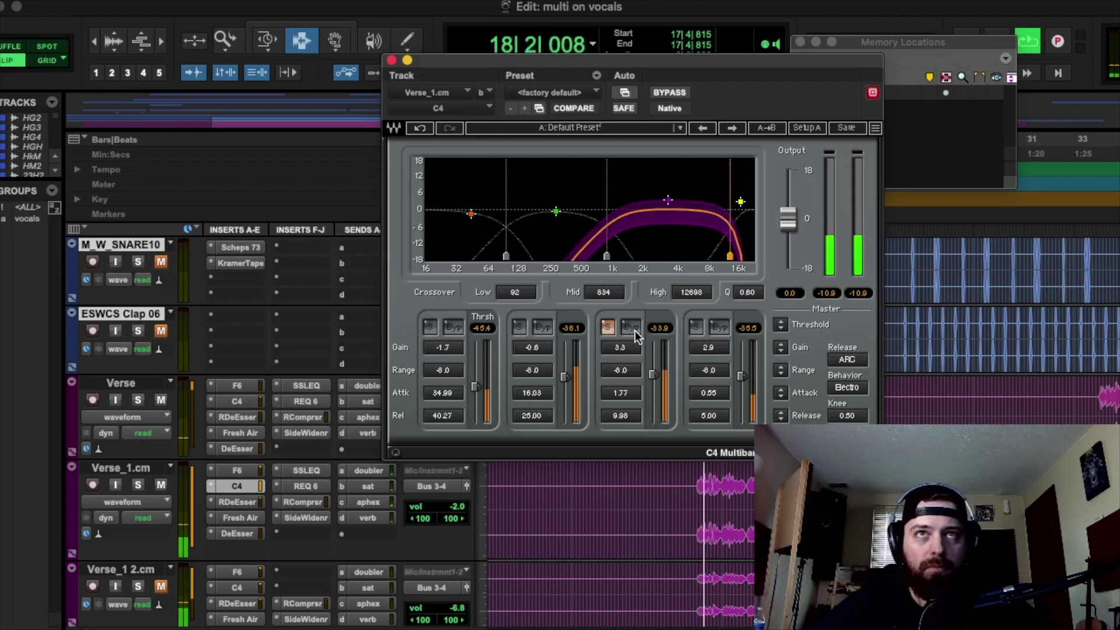
{"action": "left_click", "coordinate": [631, 328]}
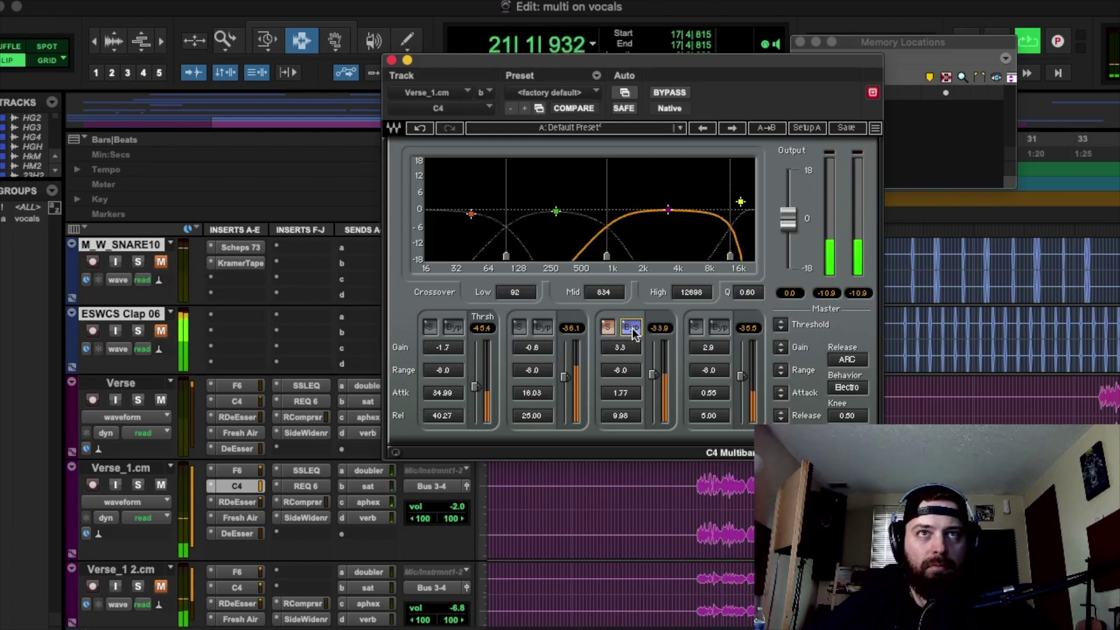
Replay the soloed third band with its processing bypassed, and re-enable the processing during playback to compare the sound
{"action": "key", "text": "space"}
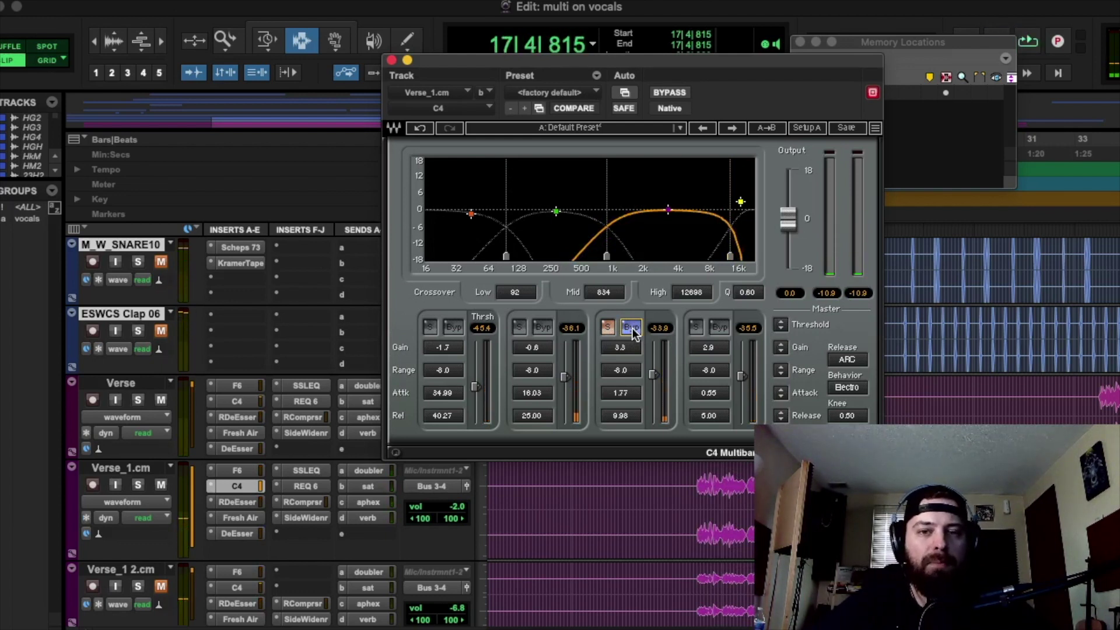
{"action": "key", "text": "space"}
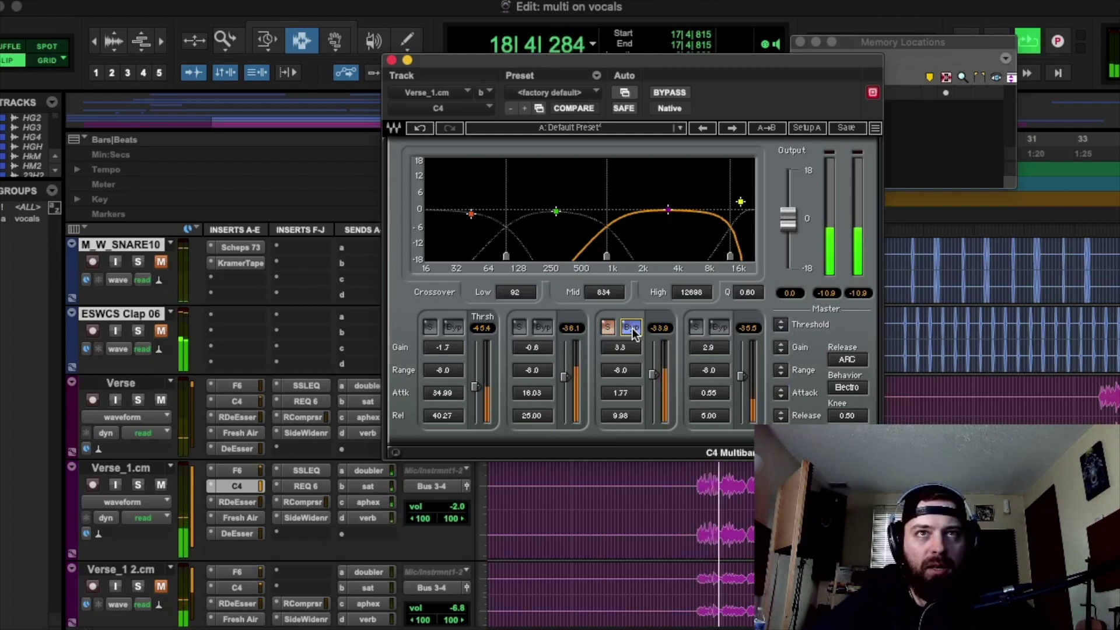
{"action": "left_click", "coordinate": [632, 328]}
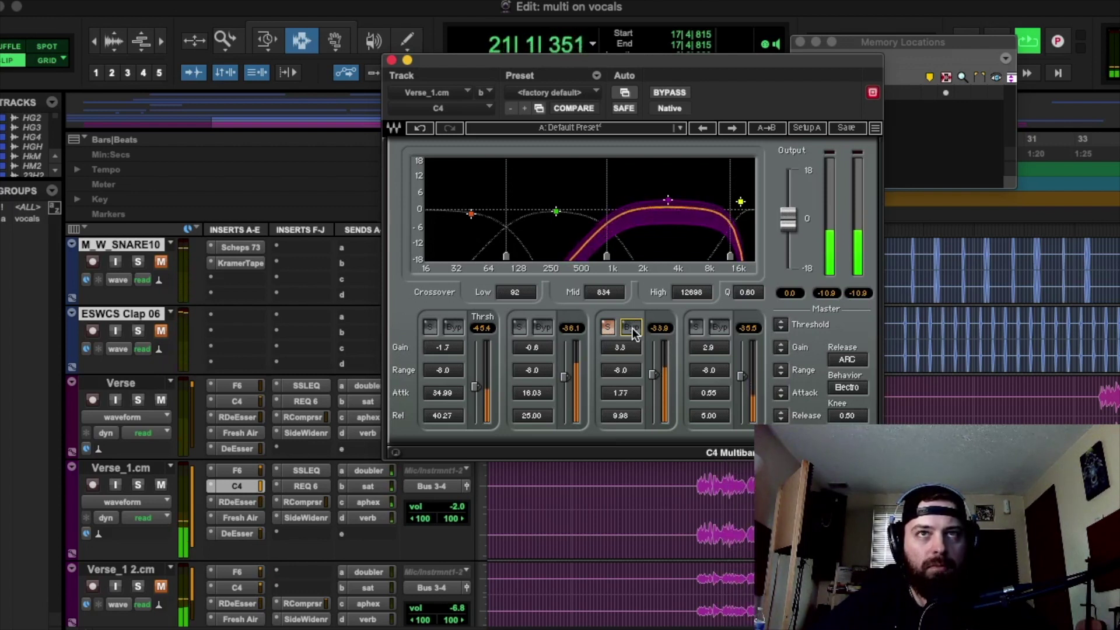
{"action": "key", "text": "space"}
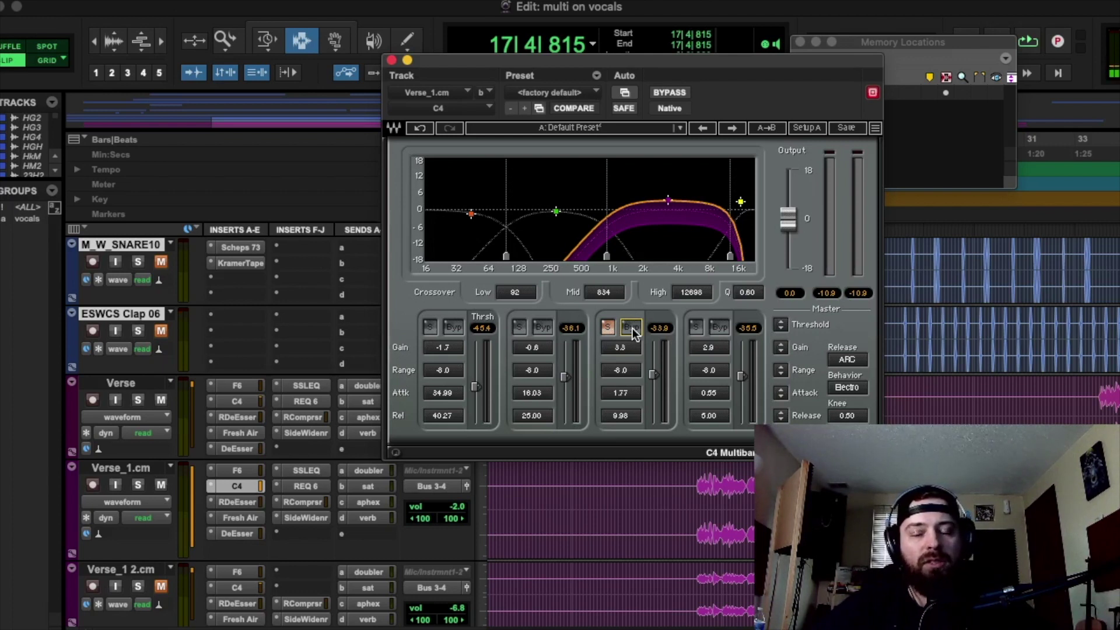
Switch the C4 solo from the third band to the low-mid band and compare it processed and bypassed during playback
{"action": "left_click", "coordinate": [613, 328]}
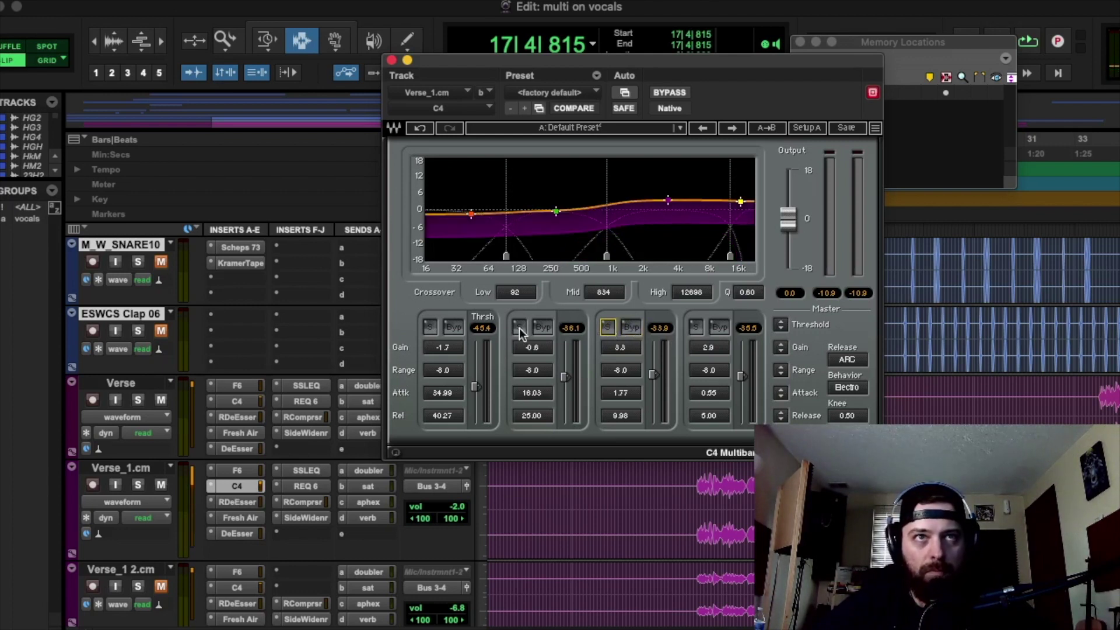
{"action": "left_click", "coordinate": [520, 328]}
{"action": "key", "text": "space"}
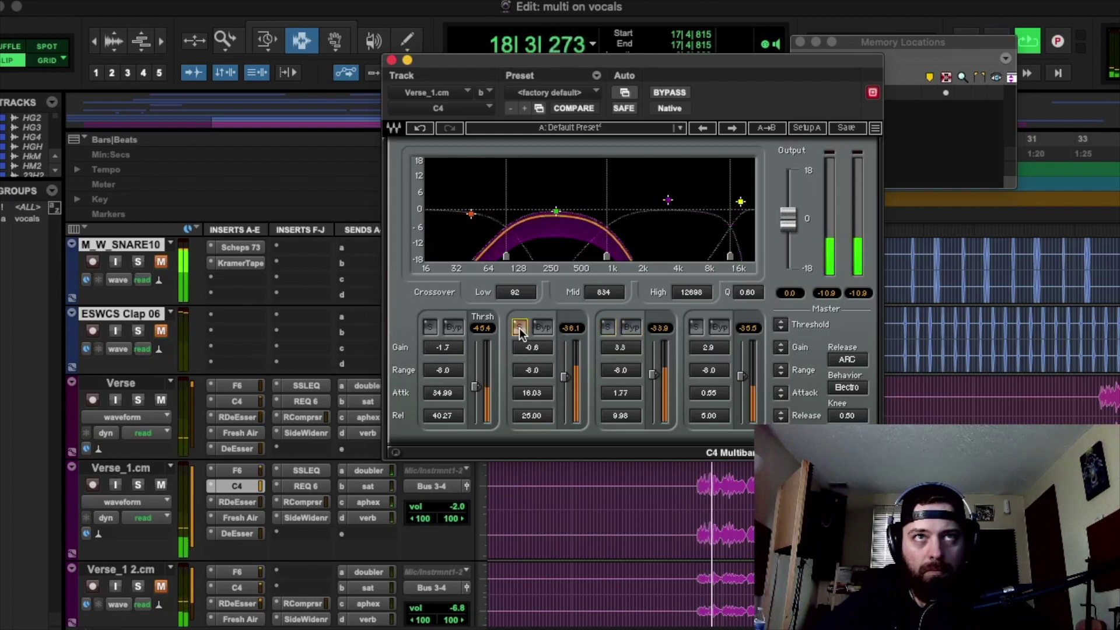
{"action": "left_click", "coordinate": [542, 328]}
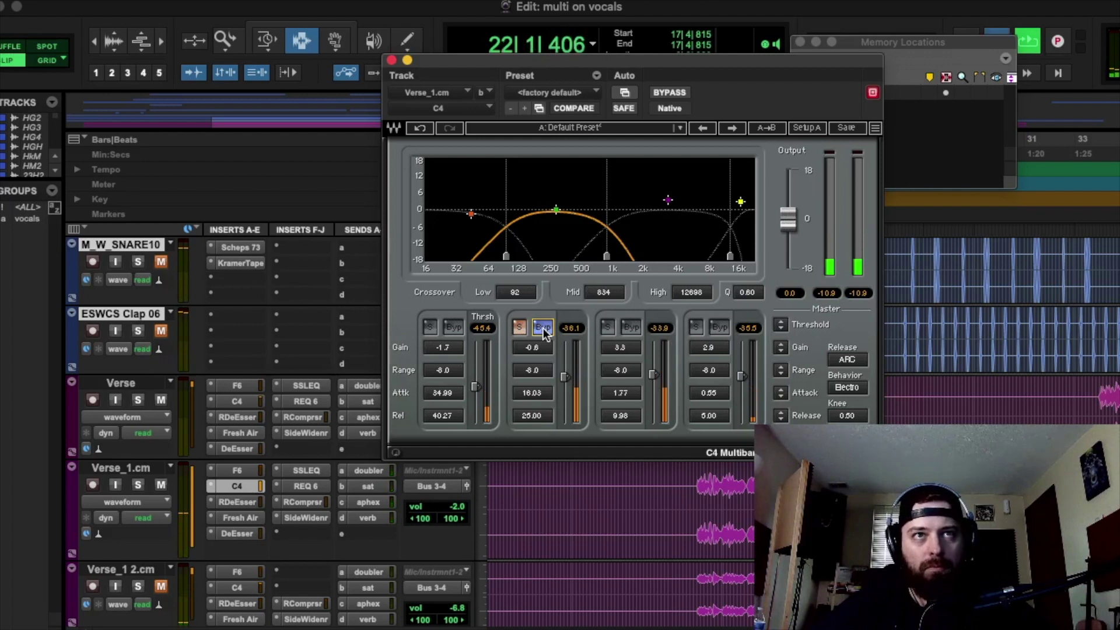
{"action": "key", "text": "space"}
{"action": "key", "text": "space"}
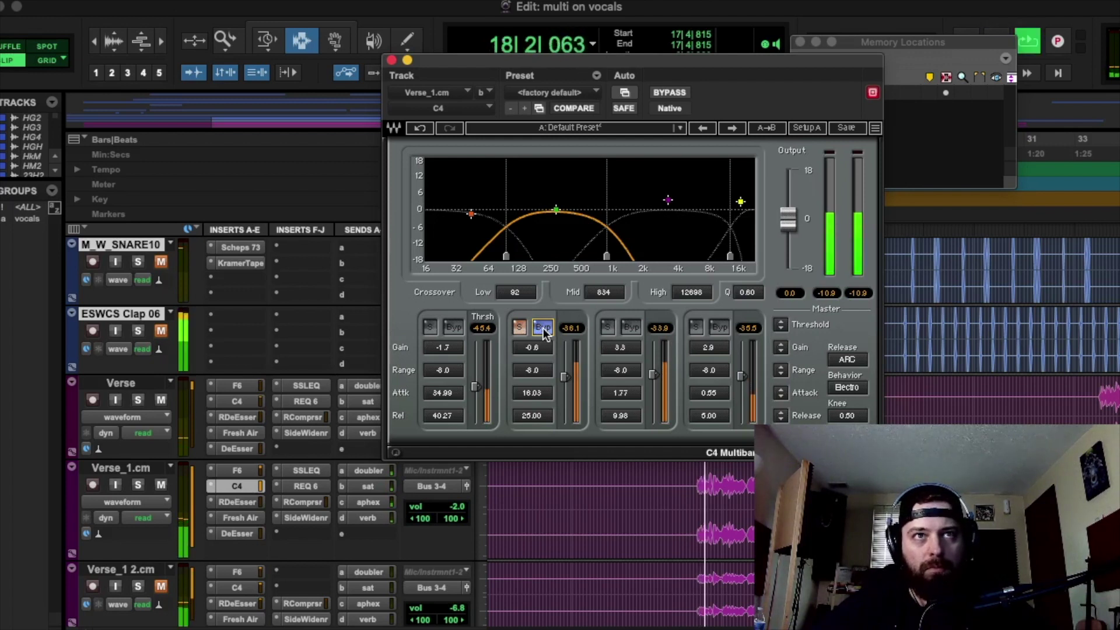
{"action": "left_click", "coordinate": [542, 328]}
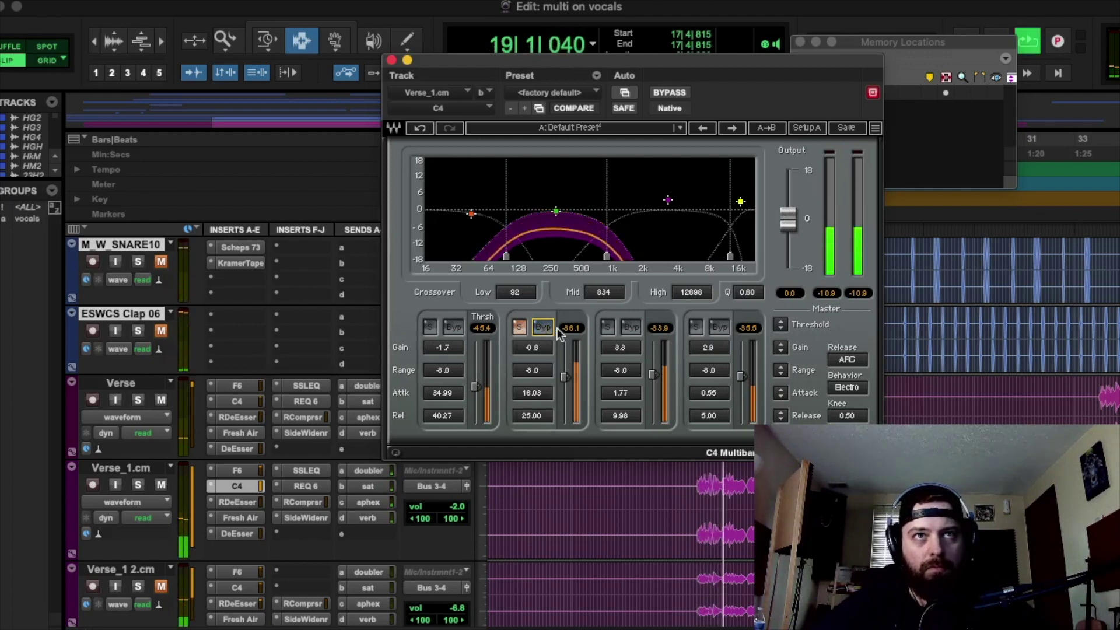
Solo the third band together with the low-mid band and compare both bands with and without their processing
{"action": "left_click", "coordinate": [608, 327]}
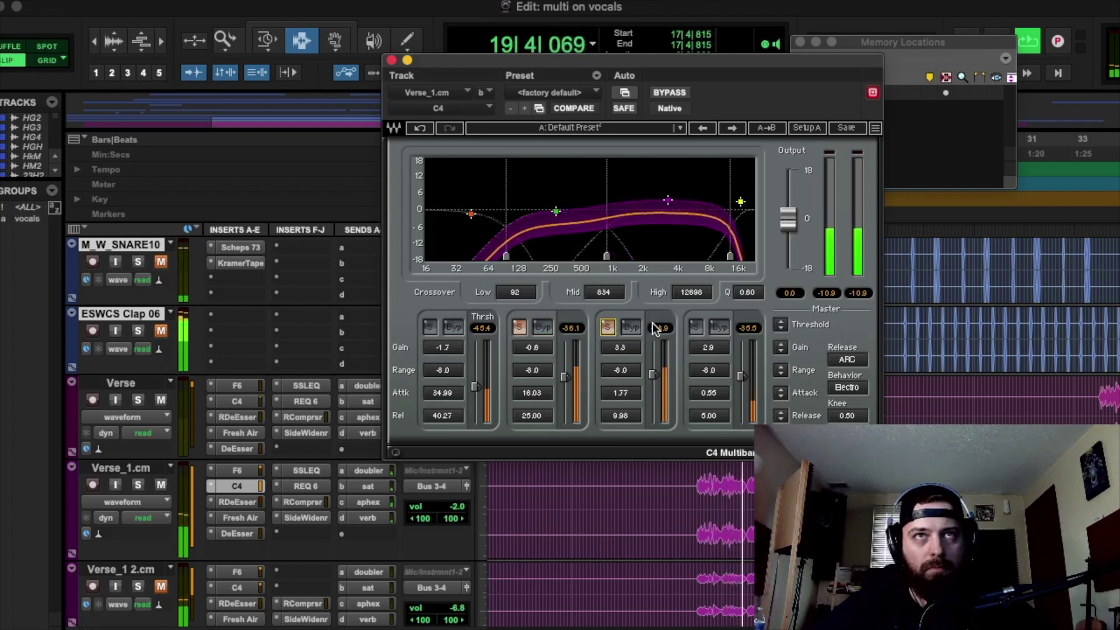
{"action": "key", "text": "space"}
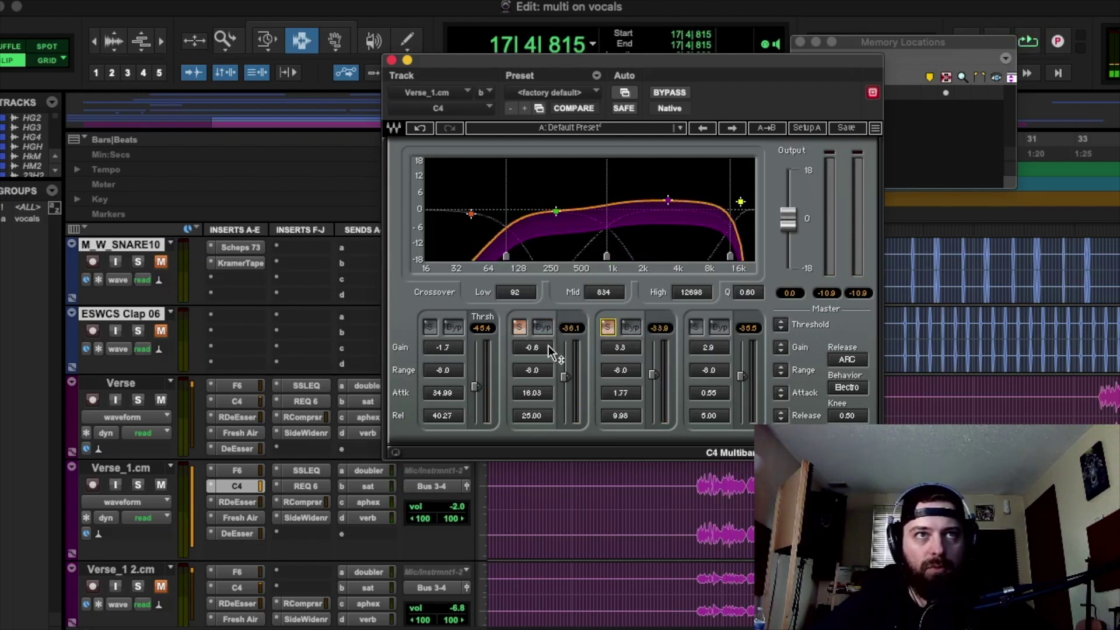
{"action": "key", "text": "space"}
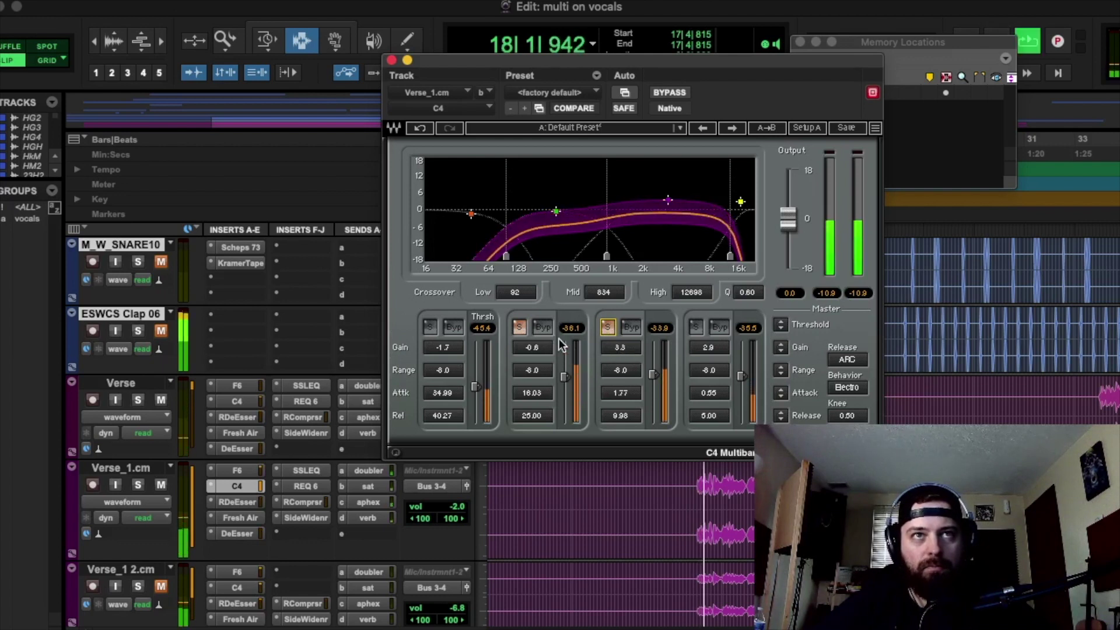
{"action": "left_click", "coordinate": [547, 327]}
{"action": "left_click", "coordinate": [633, 329]}
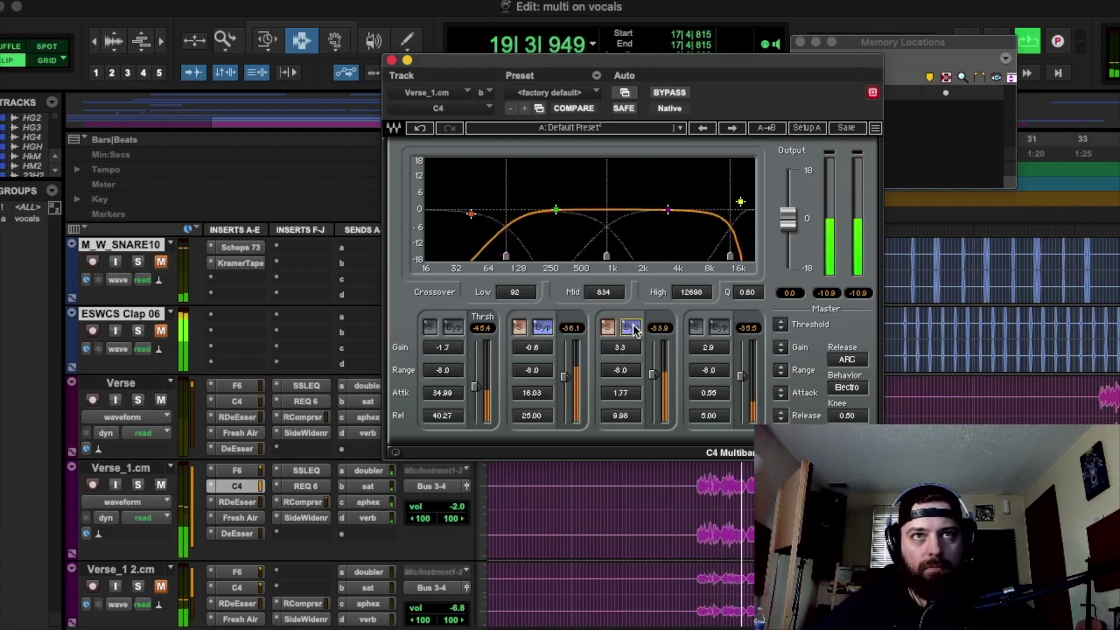
{"action": "left_click", "coordinate": [631, 328]}
{"action": "left_click", "coordinate": [543, 327]}
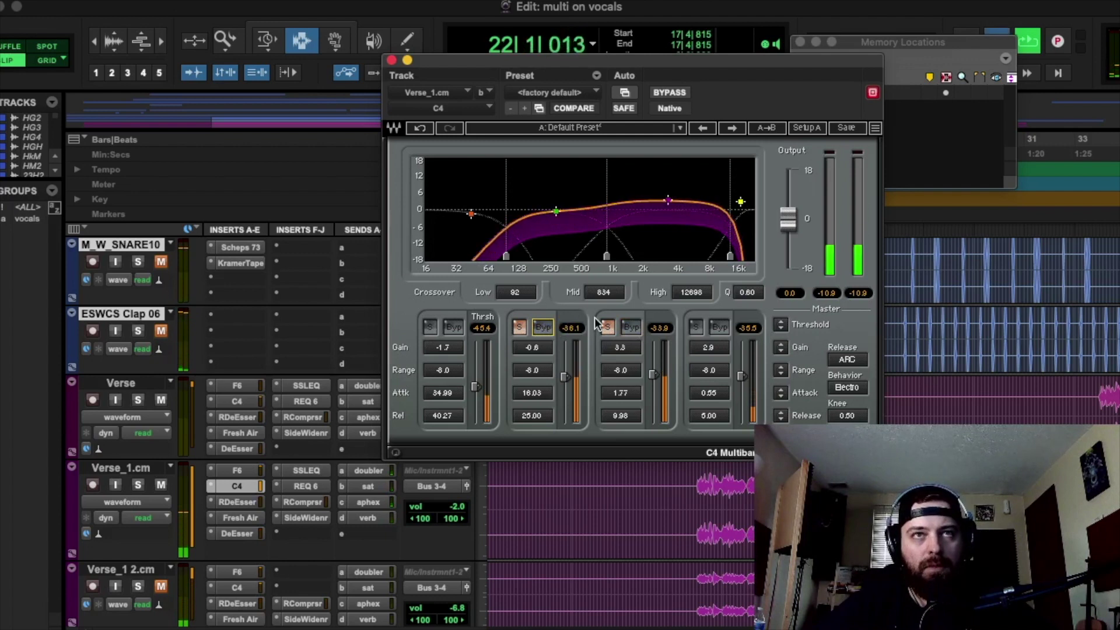
Unsolo both mid bands and compare the full vocal with the whole C4 bypassed and active
{"action": "left_click", "coordinate": [607, 327]}
{"action": "key", "text": "space"}
{"action": "left_click", "coordinate": [525, 327]}
{"action": "key", "text": "space"}
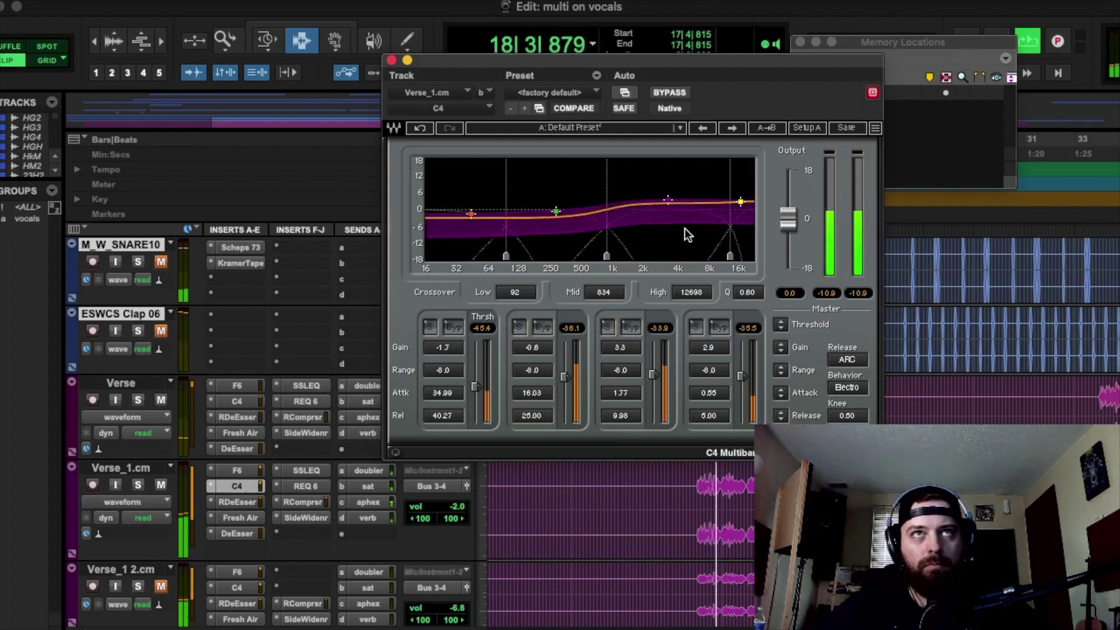
{"action": "left_click", "coordinate": [679, 92]}
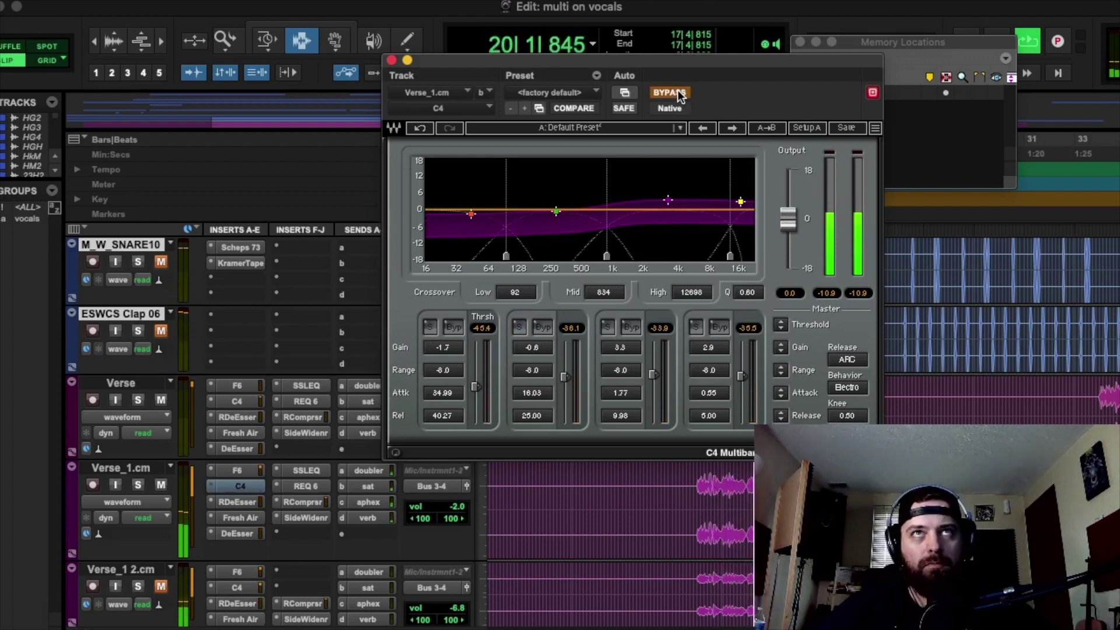
{"action": "left_click", "coordinate": [678, 90]}
{"action": "key", "text": "space"}
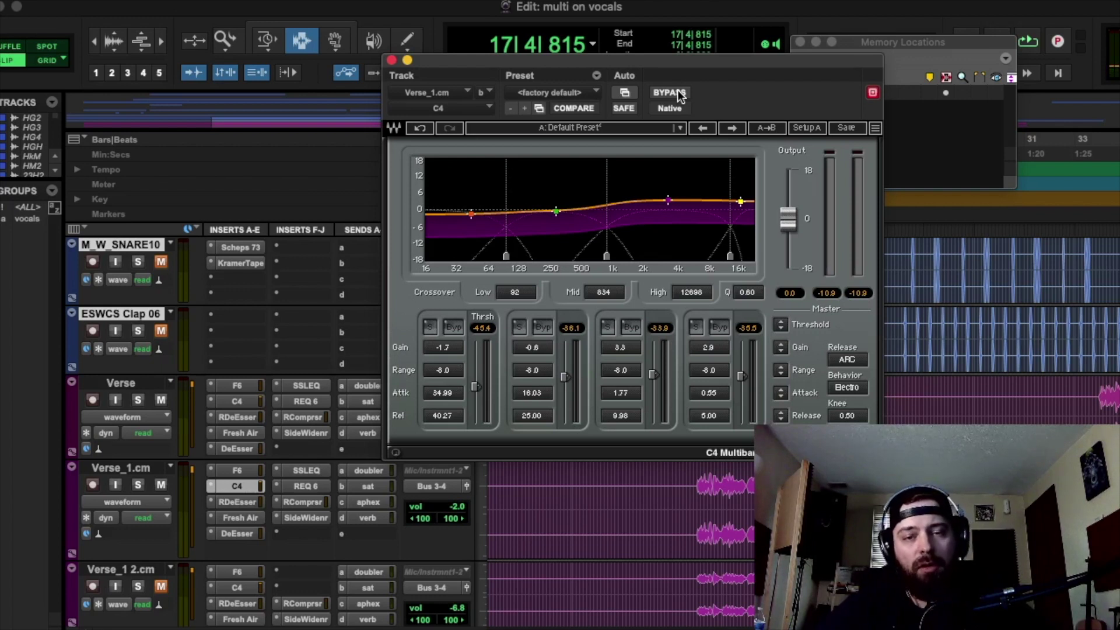
Replay the full vocal, close the C4 and place the edit cursor at the start of the Verse_1.cm clip
{"action": "key", "text": "space"}
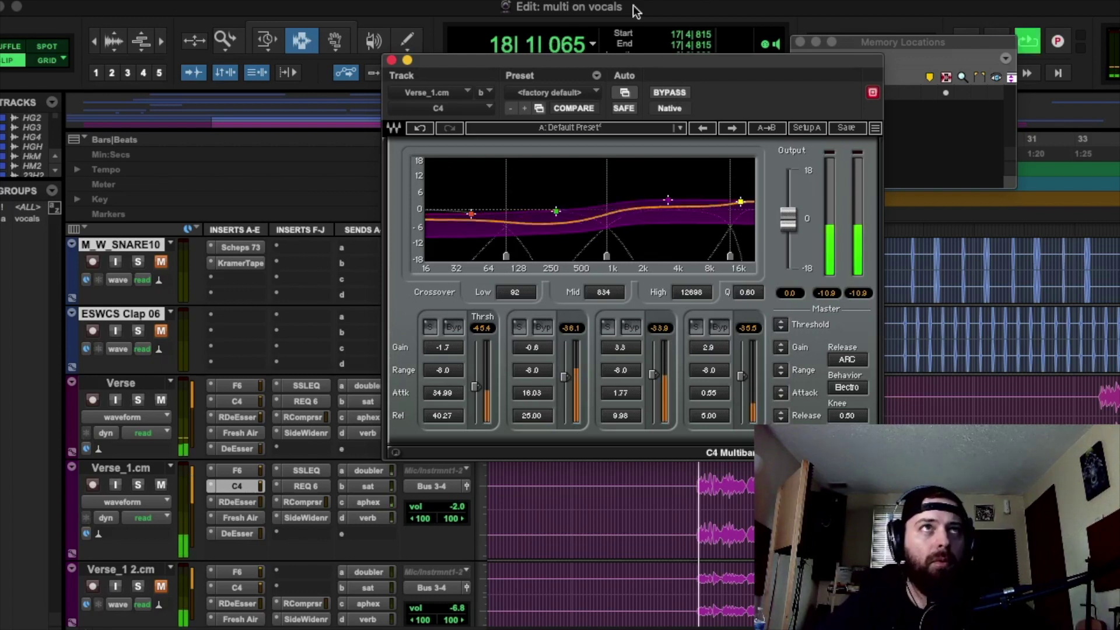
{"action": "left_click", "coordinate": [392, 61]}
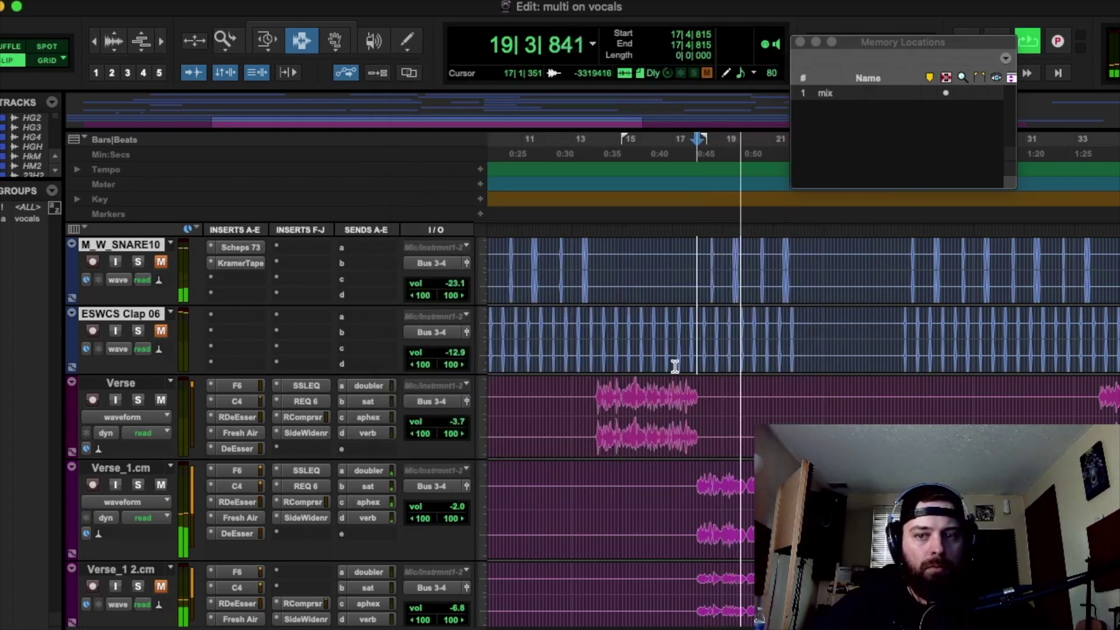
{"action": "key", "text": "space"}
{"action": "left_click", "coordinate": [698, 515]}
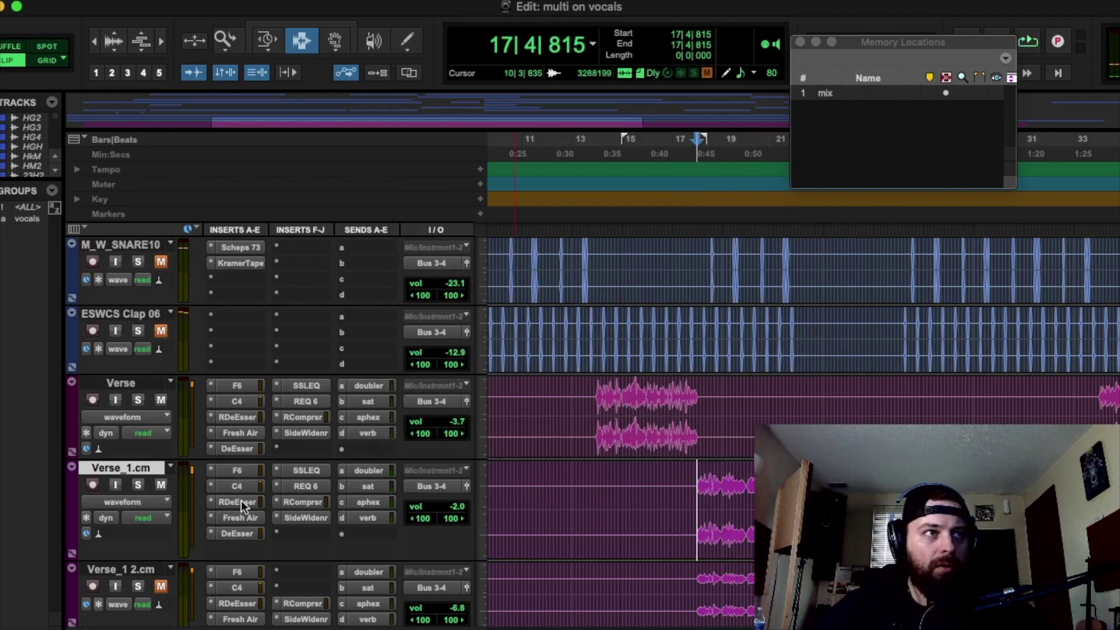
Reopen the C4 on Verse_1.cm and listen to the full vocal through it
{"action": "left_click", "coordinate": [236, 486]}
{"action": "key", "text": "space"}
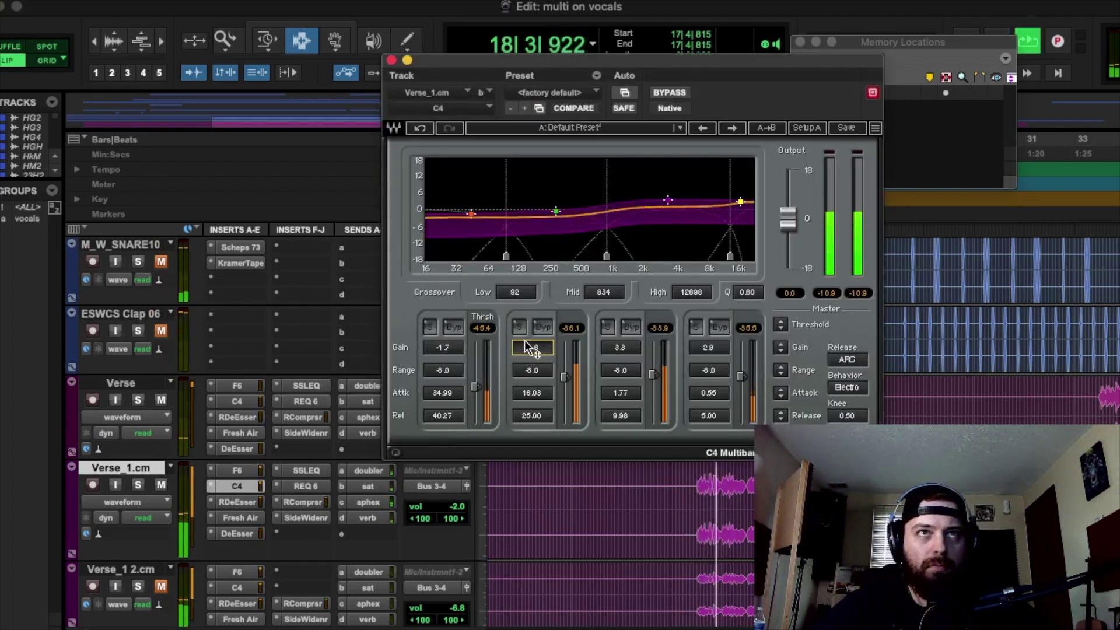
{"action": "key", "text": "space"}
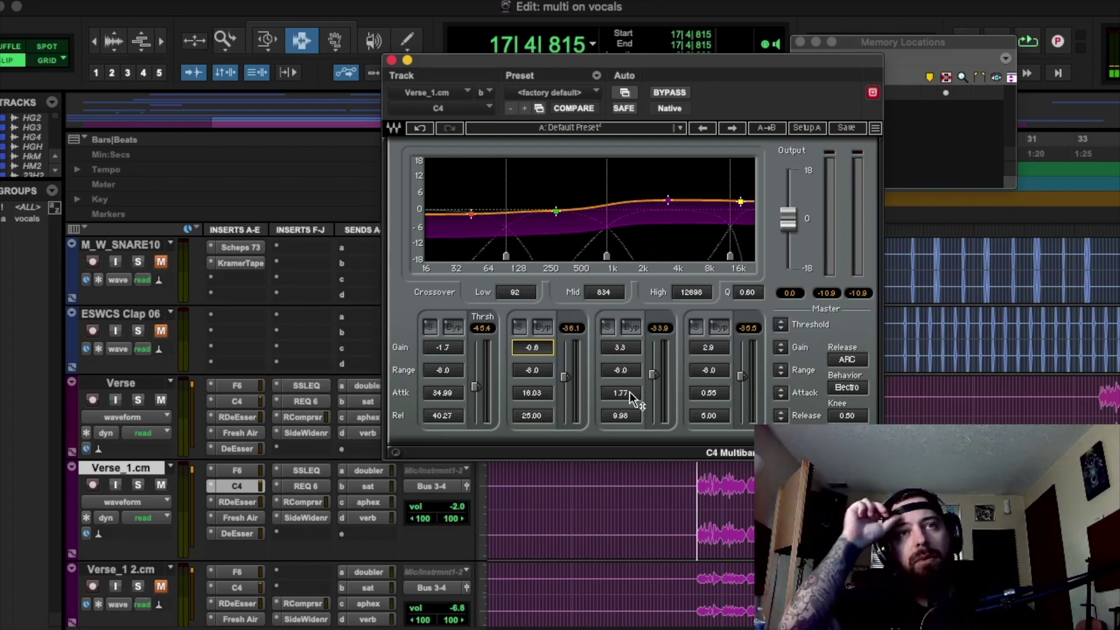
Raise the third band's attack to 200.90 while the full vocal plays and listen to the slower setting
{"action": "key", "text": "space"}
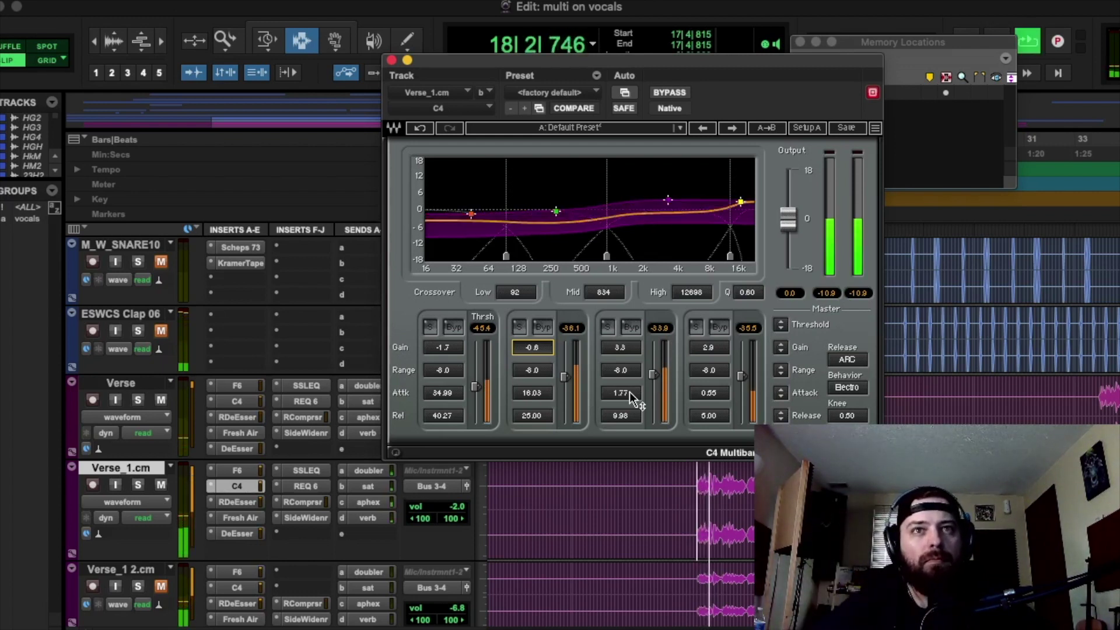
{"action": "left_click", "coordinate": [631, 394]}
{"action": "left_click_drag", "start_coordinate": [630, 394], "coordinate": [631, 361]}
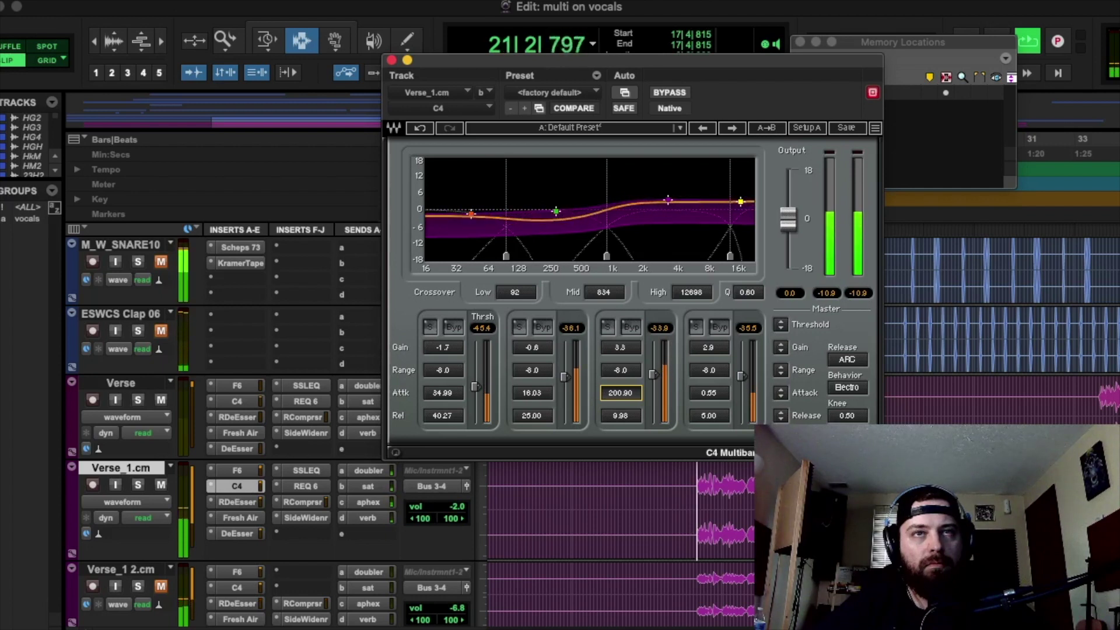
{"action": "key", "text": "space"}
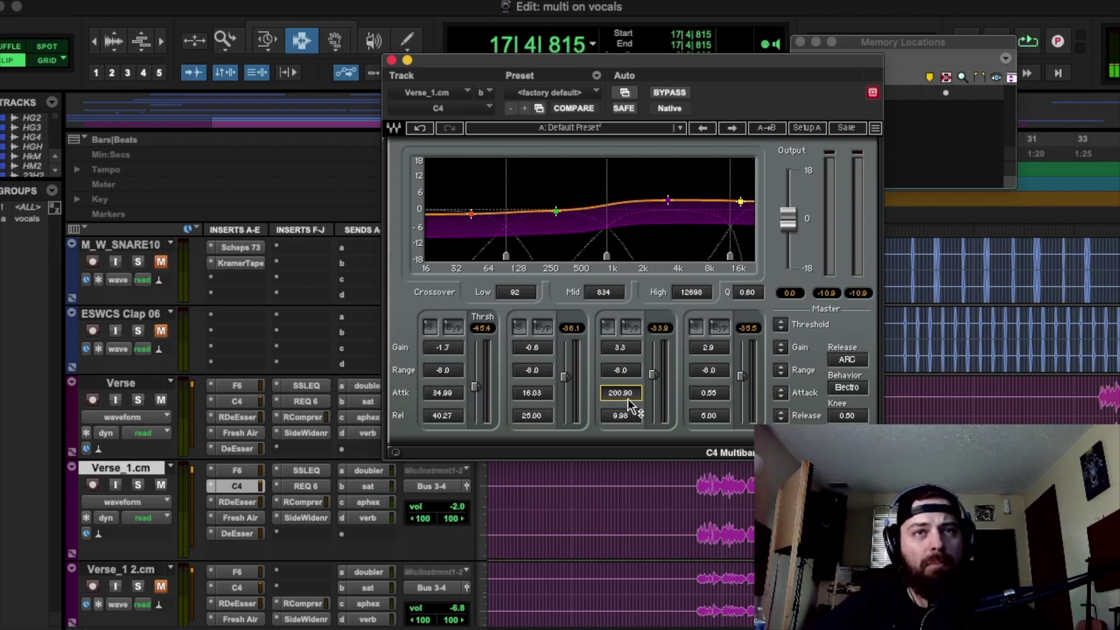
Lower the third band's attack to 1.66 and play the full vocal to hear the faster setting
{"action": "mouse_move", "coordinate": [622, 399]}
{"action": "left_mouse_down"}
{"action": "mouse_move", "coordinate": [622, 470]}
{"action": "mouse_move", "coordinate": [622, 400]}
{"action": "left_mouse_up"}
{"action": "key", "text": "space"}
{"action": "key", "text": "space"}
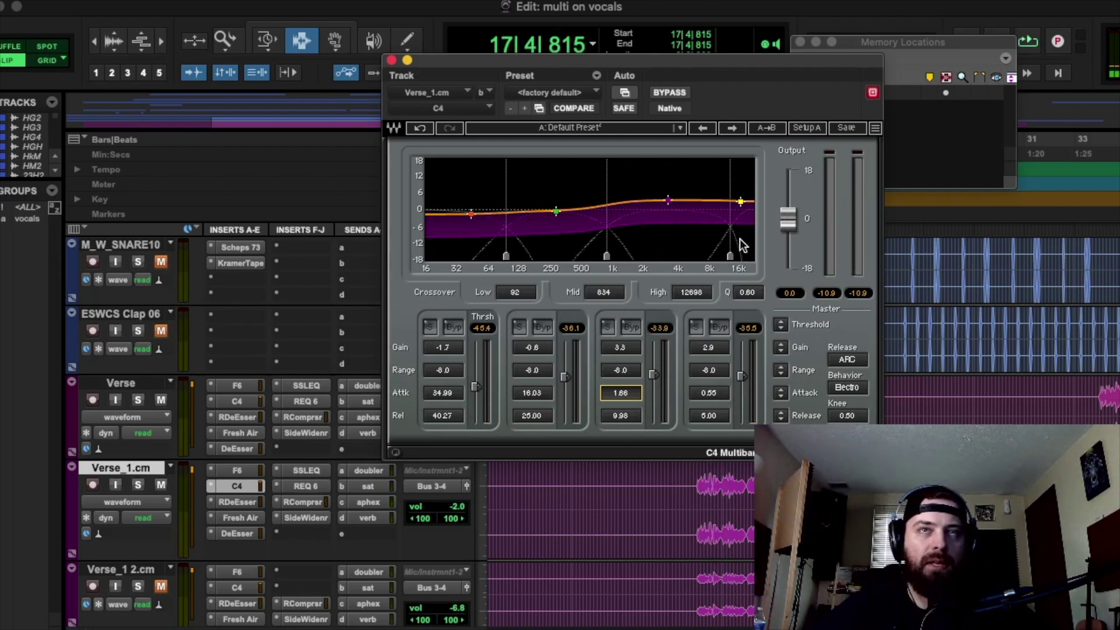
Solo the third band and raise its attack to 500.00 during playback to hear the slowest setting
{"action": "left_click", "coordinate": [607, 326]}
{"action": "key", "text": "space"}
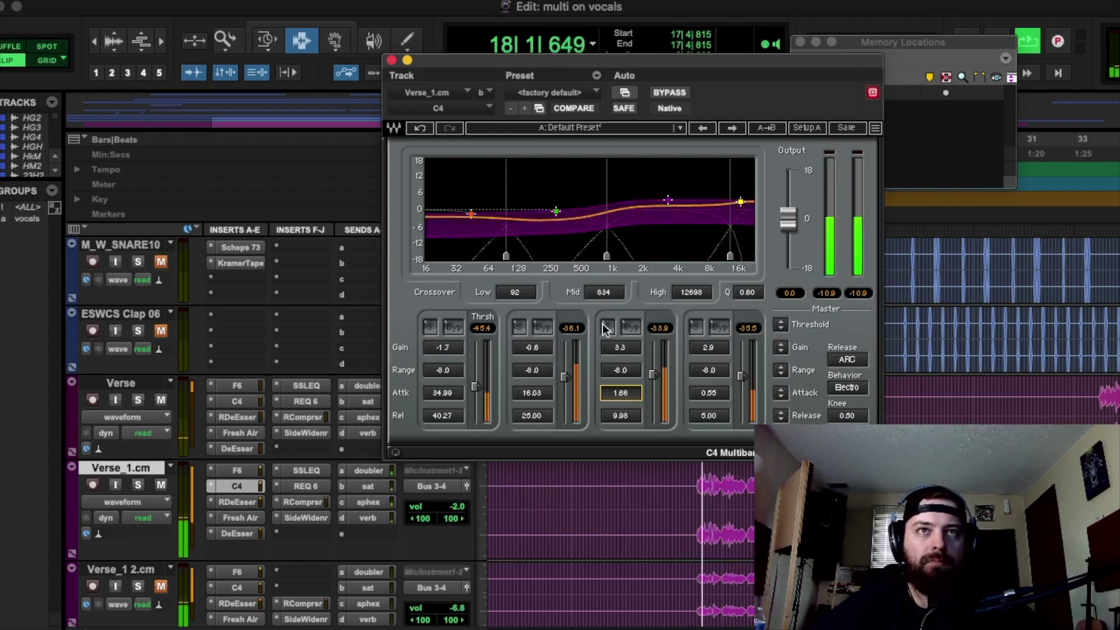
{"action": "left_click_drag", "start_coordinate": [620, 395], "coordinate": [620, 274]}
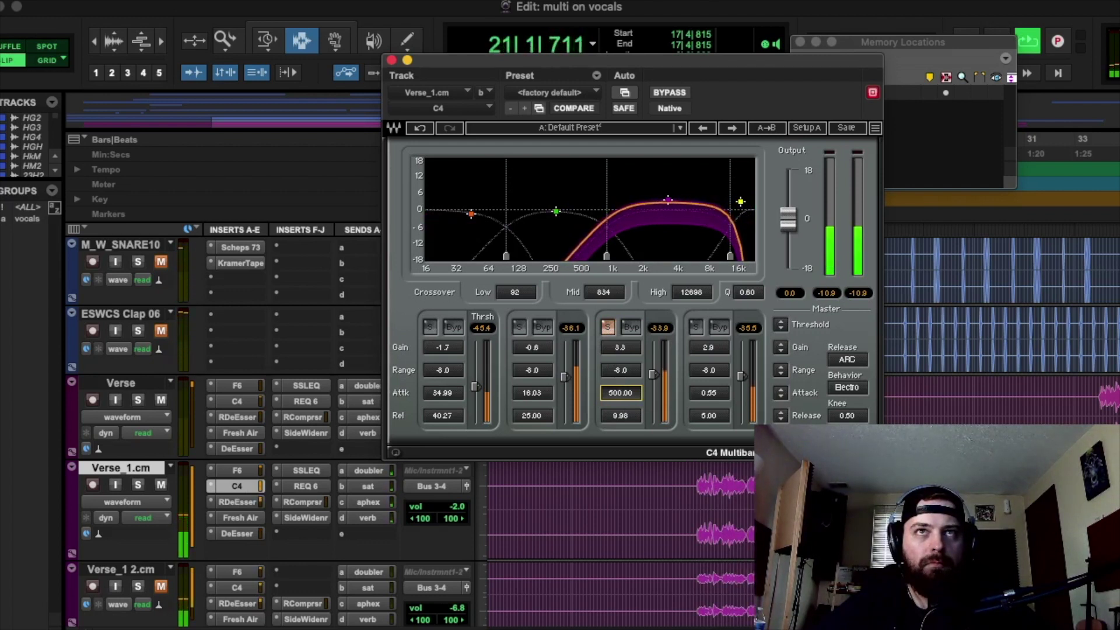
{"action": "key", "text": "space"}
Try faster attack times on the soloed third band during playback, finishing at about 24
{"action": "left_click_drag", "start_coordinate": [620, 393], "coordinate": [623, 427]}
{"action": "key", "text": "space"}
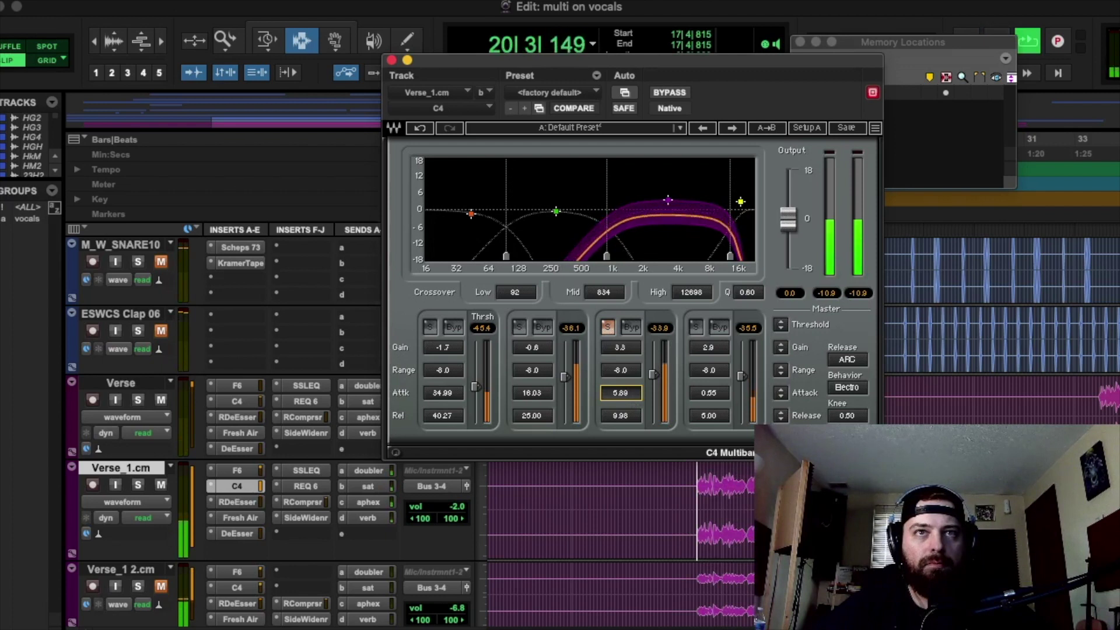
{"action": "left_click_drag", "start_coordinate": [623, 427], "coordinate": [620, 391]}
{"action": "key", "text": "space"}
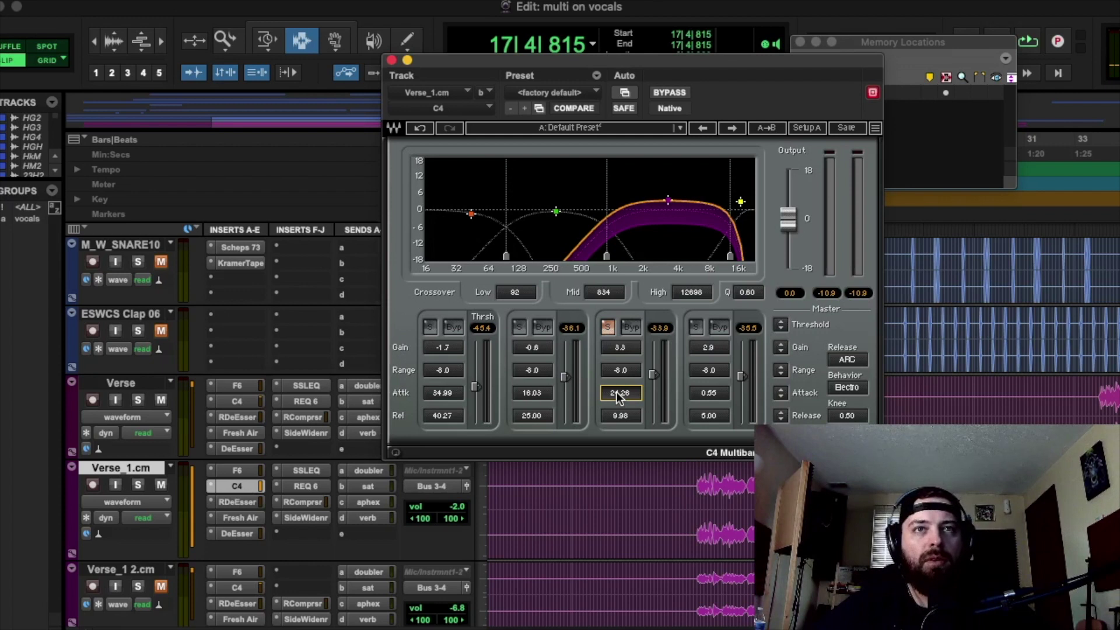
Set the soloed third band's attack to 1.16 while listening to the result
{"action": "left_click_drag", "start_coordinate": [621, 392], "coordinate": [622, 430]}
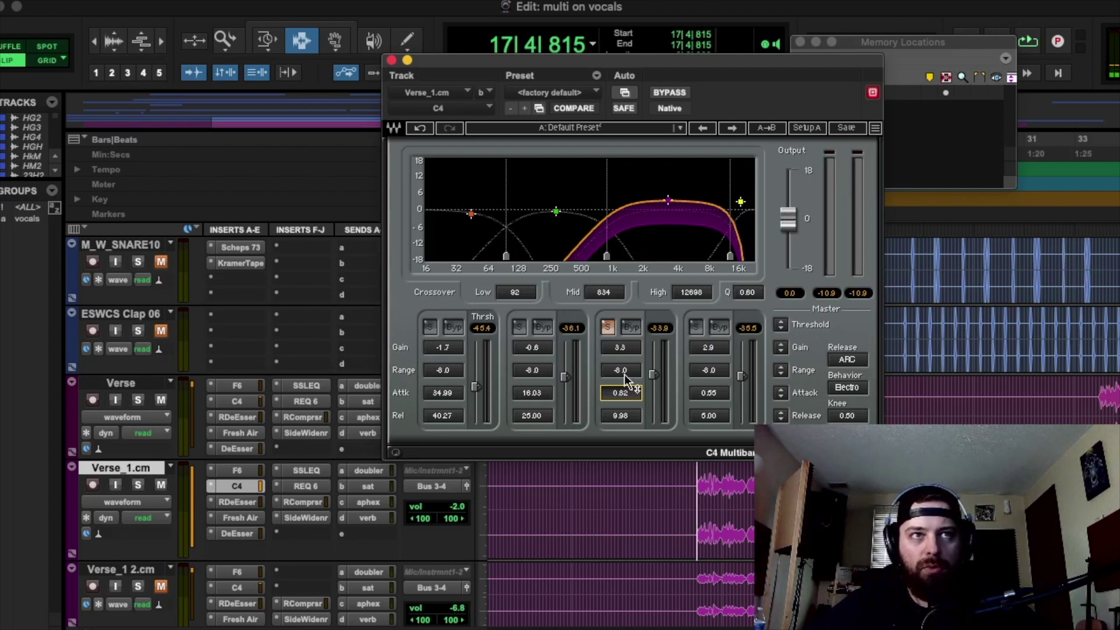
{"action": "key", "text": "space"}
{"action": "left_click_drag", "start_coordinate": [629, 379], "coordinate": [622, 385]}
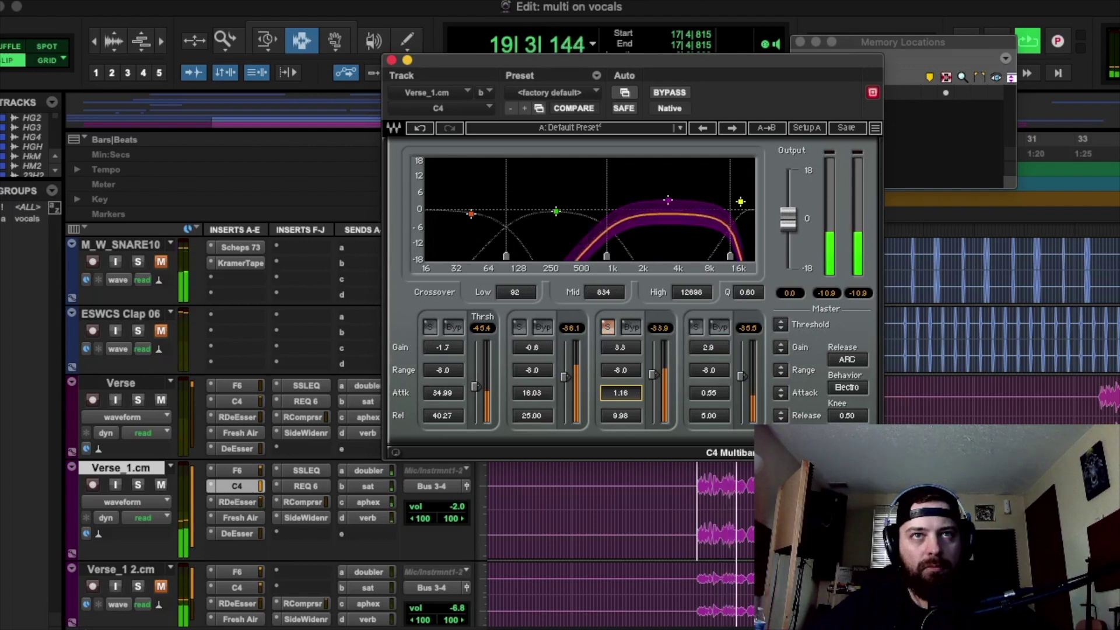
Unsolo the third band during playback and listen to the full vocal with all C4 bands
{"action": "left_click", "coordinate": [608, 328]}
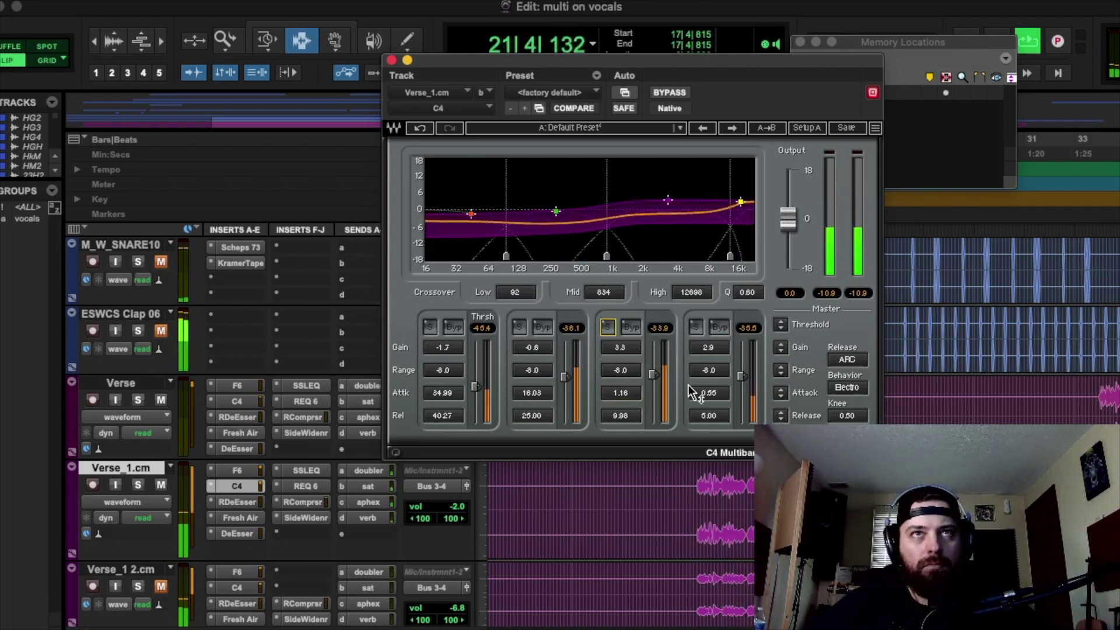
{"action": "key", "text": "space"}
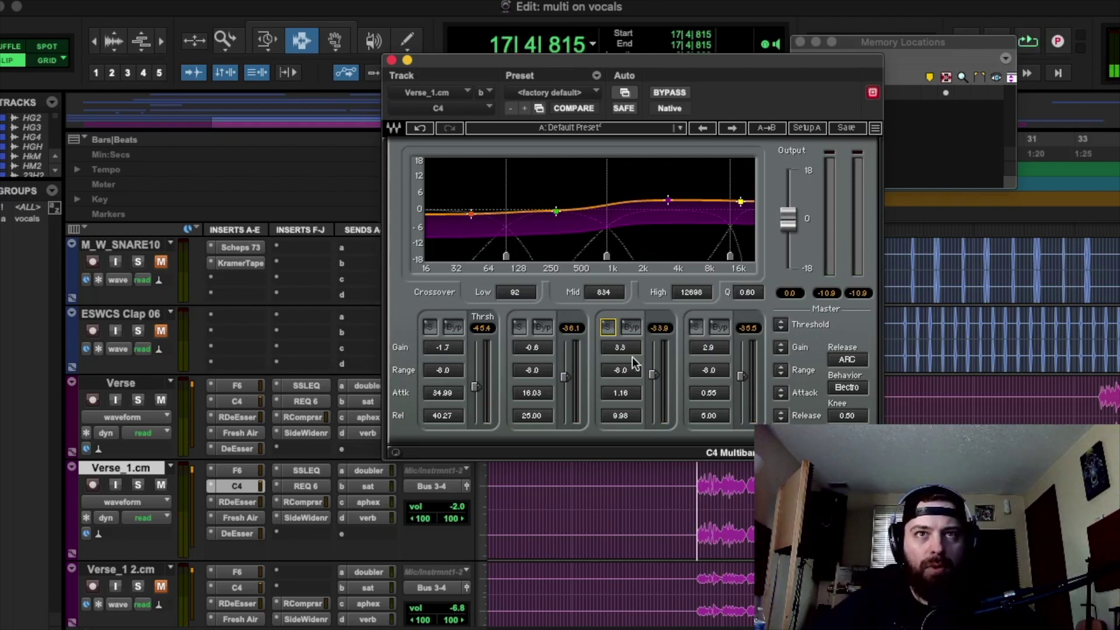
{"action": "left_click", "coordinate": [653, 374]}
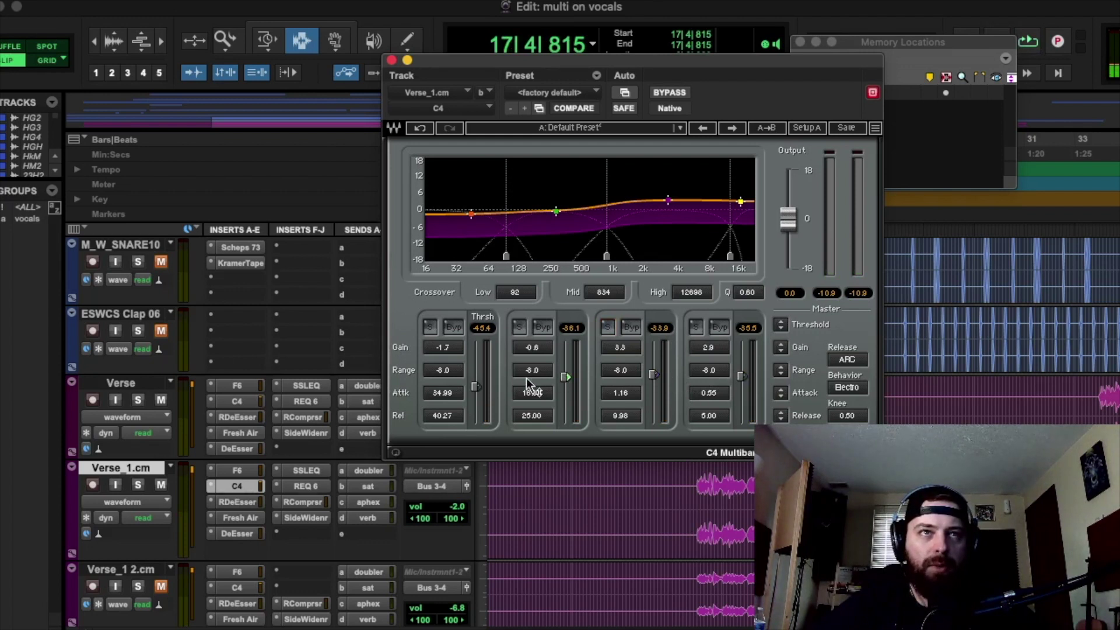
Replay the opening of the verse several times while watching how the C4's gain curve responds in each band
{"action": "key", "text": "space"}
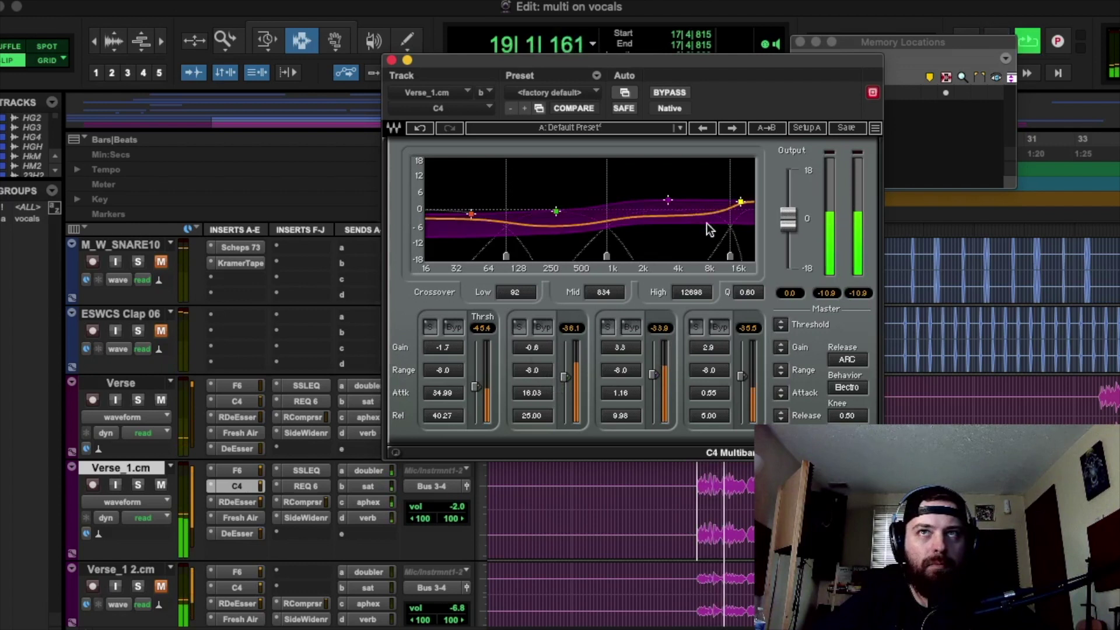
{"action": "key", "text": "space"}
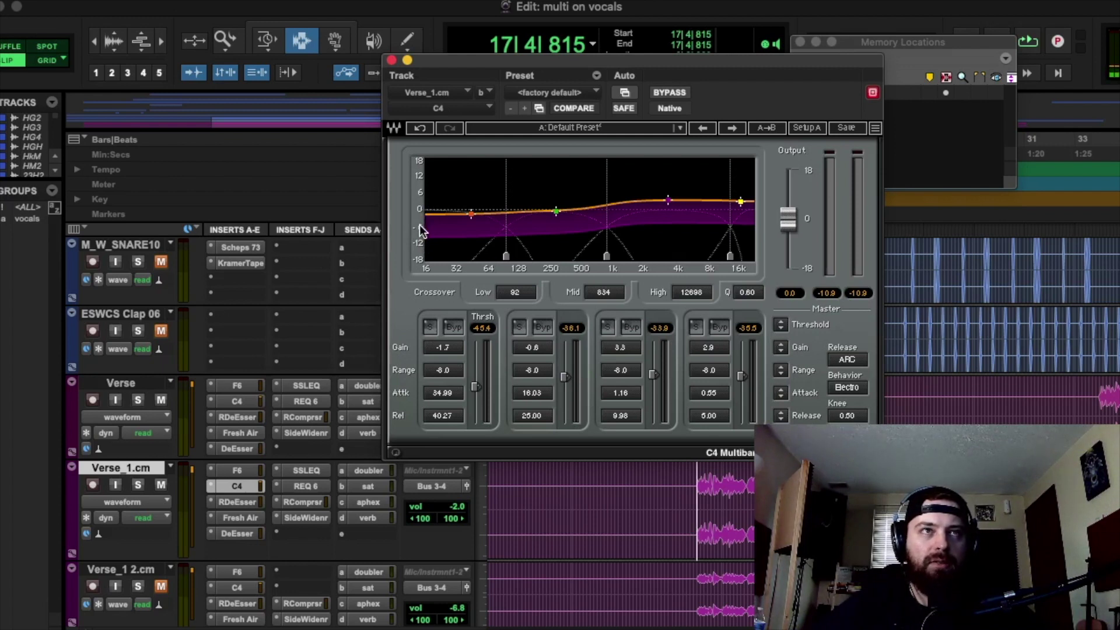
{"action": "key", "text": "space"}
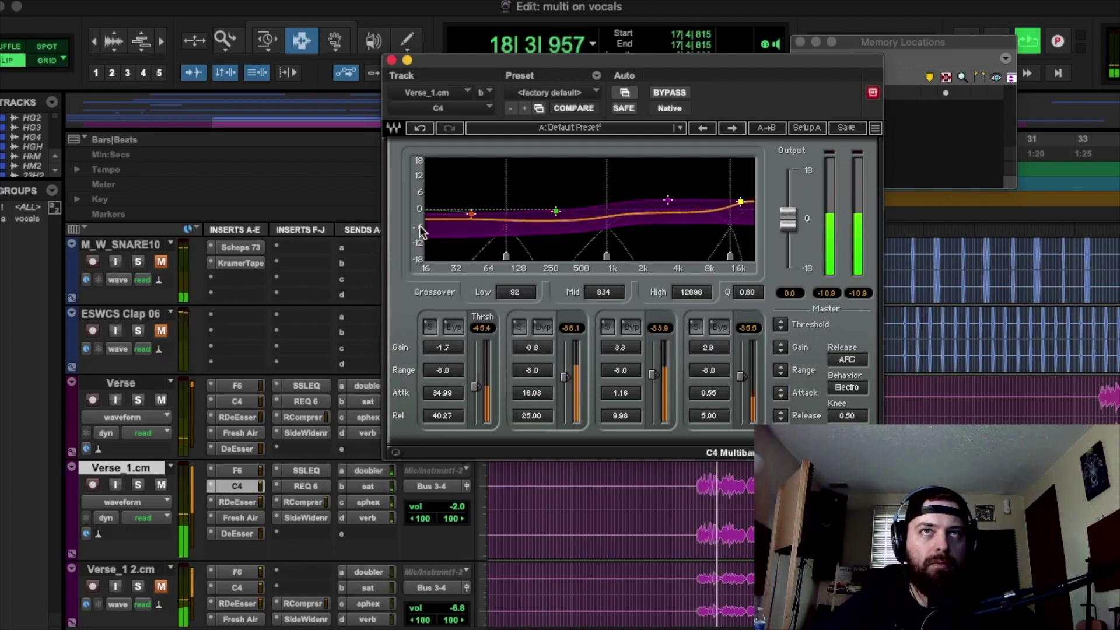
{"action": "key", "text": "space"}
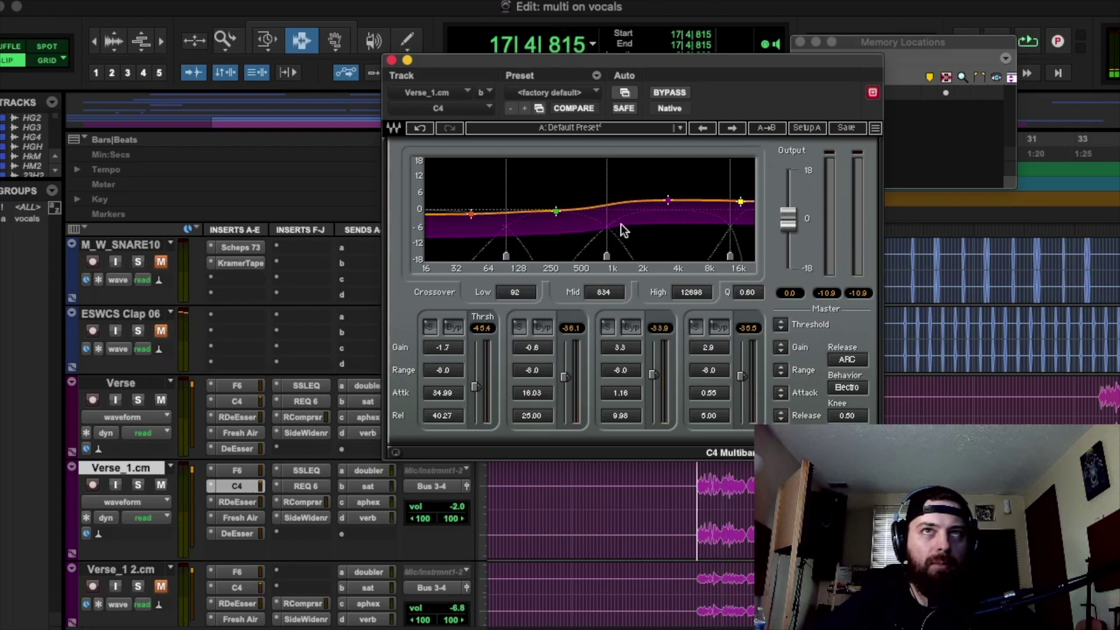
{"action": "key", "text": "space"}
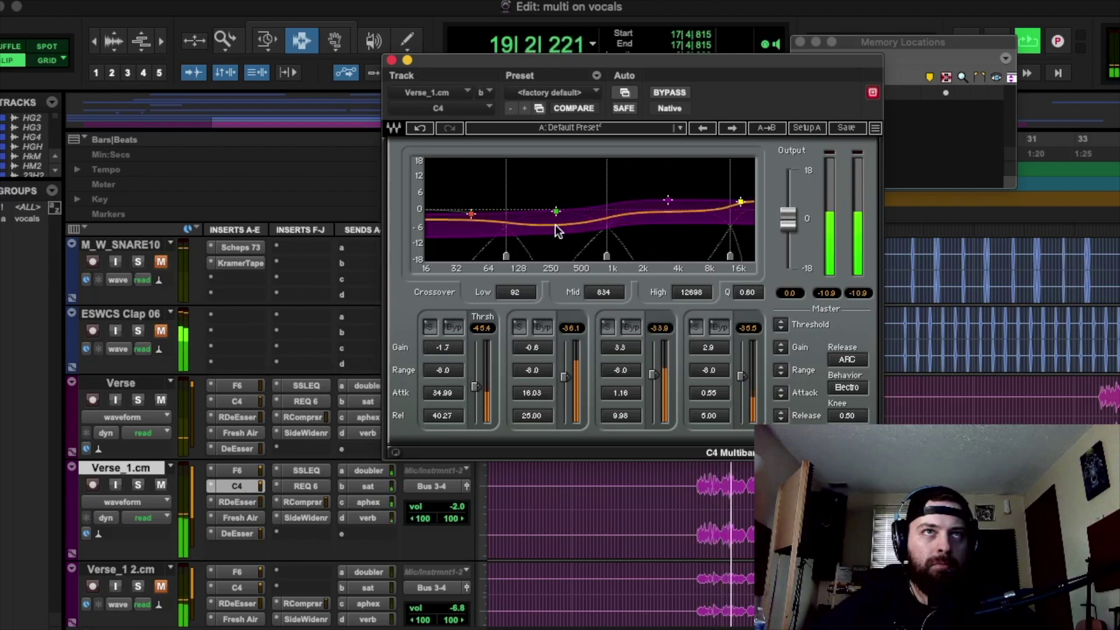
{"action": "key", "text": "space"}
{"action": "key", "text": "space"}
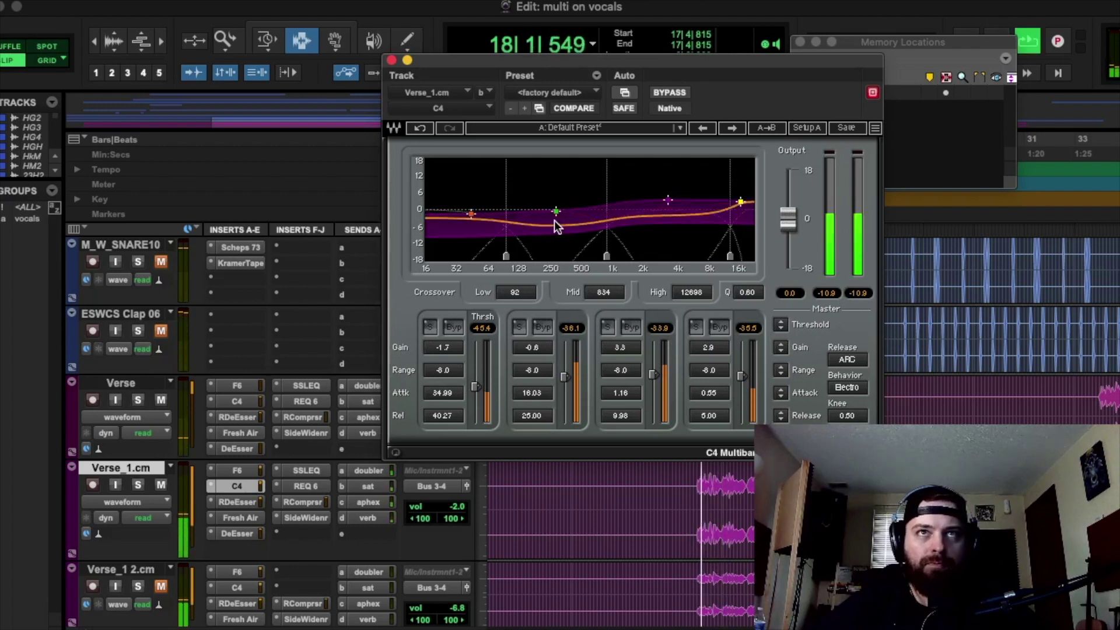
{"action": "key", "text": "space"}
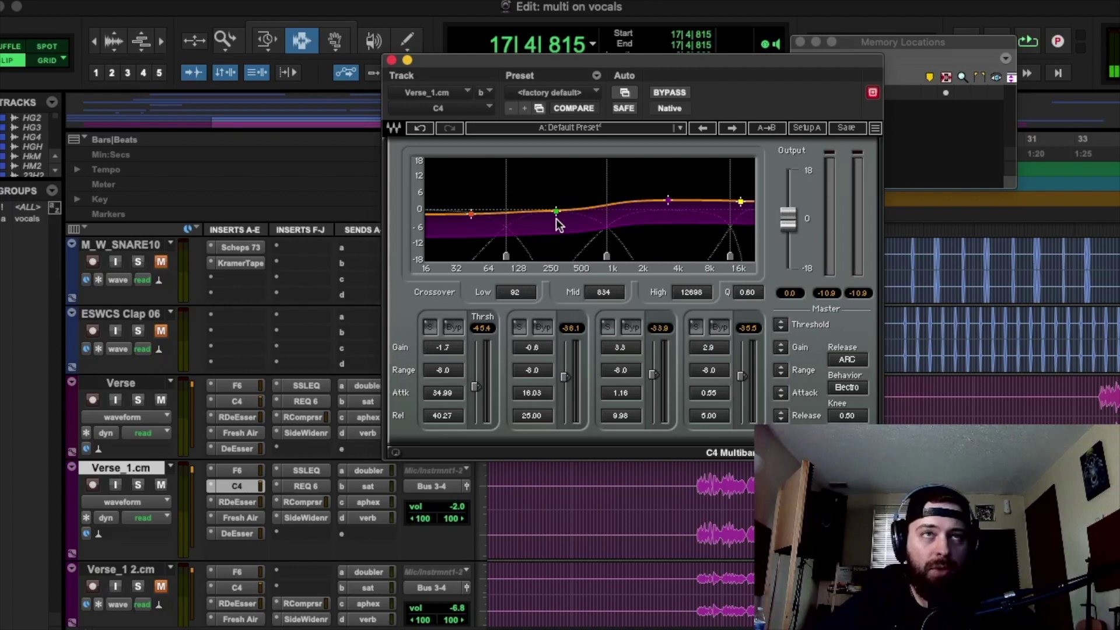
{"action": "key", "text": "space"}
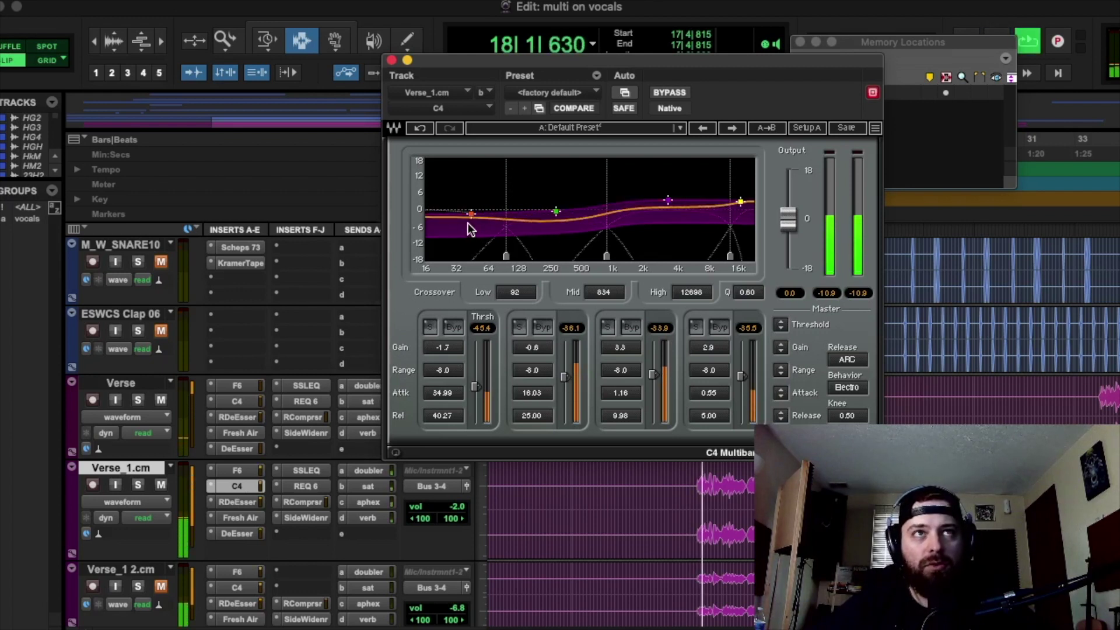
{"action": "key", "text": "space"}
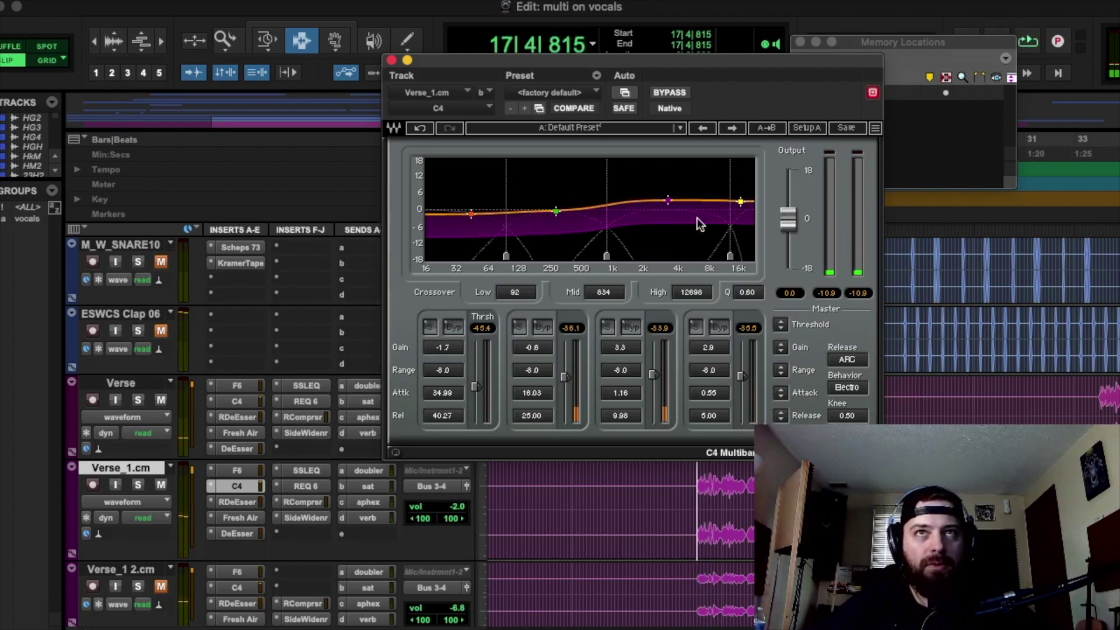
{"action": "key", "text": "space"}
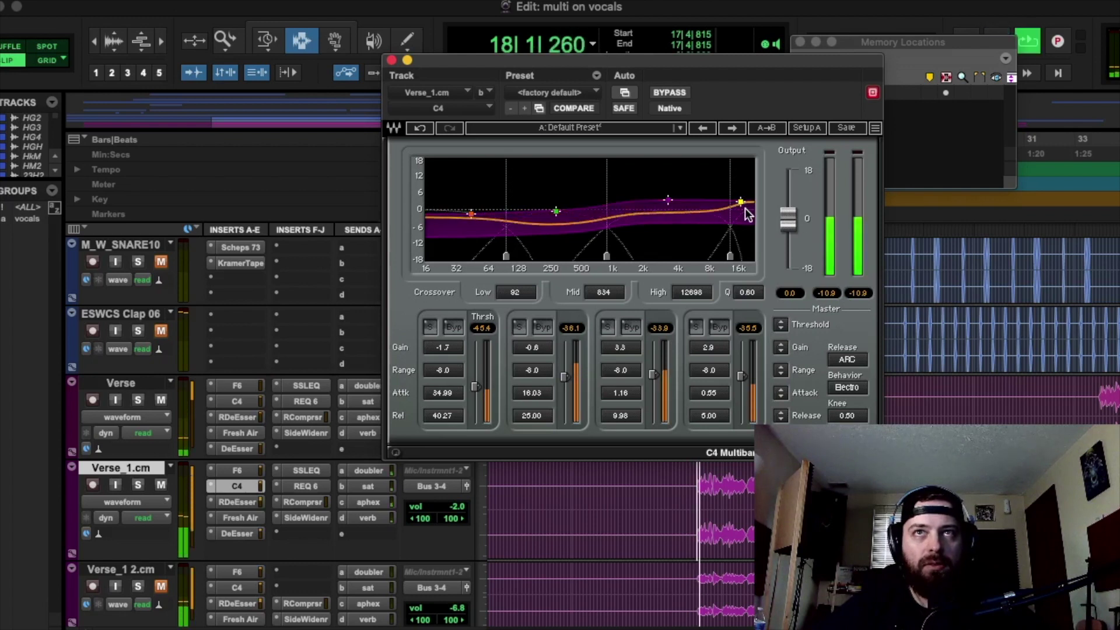
{"action": "key", "text": "space"}
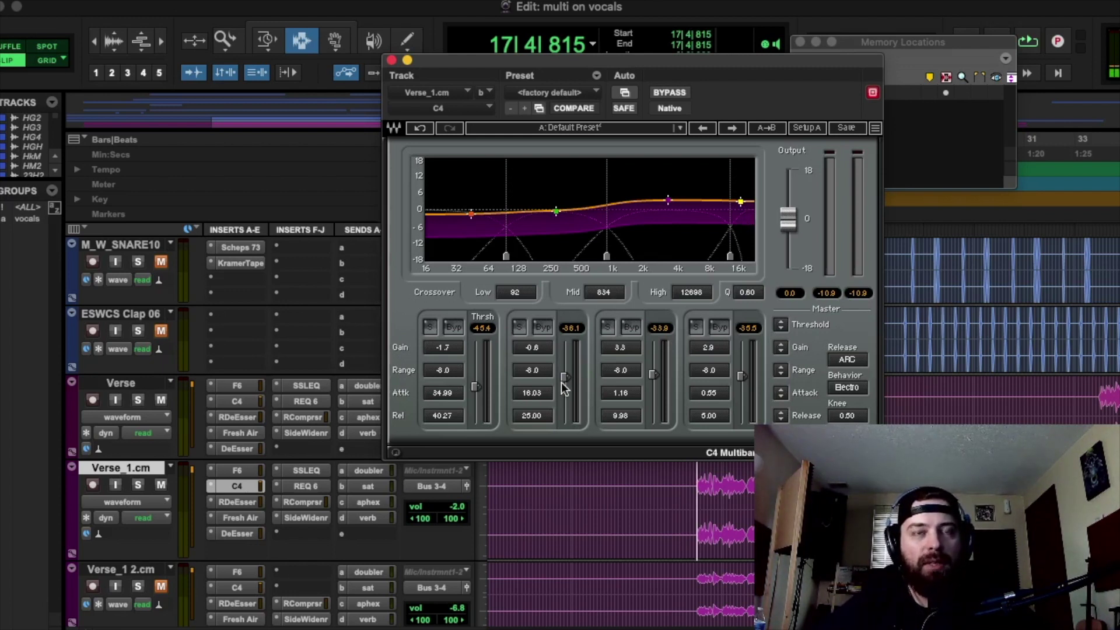
Try raising the second band's threshold to about -21 during playback to hear it with less compression
{"action": "key", "text": "space"}
{"action": "left_click_drag", "start_coordinate": [564, 376], "coordinate": [566, 361]}
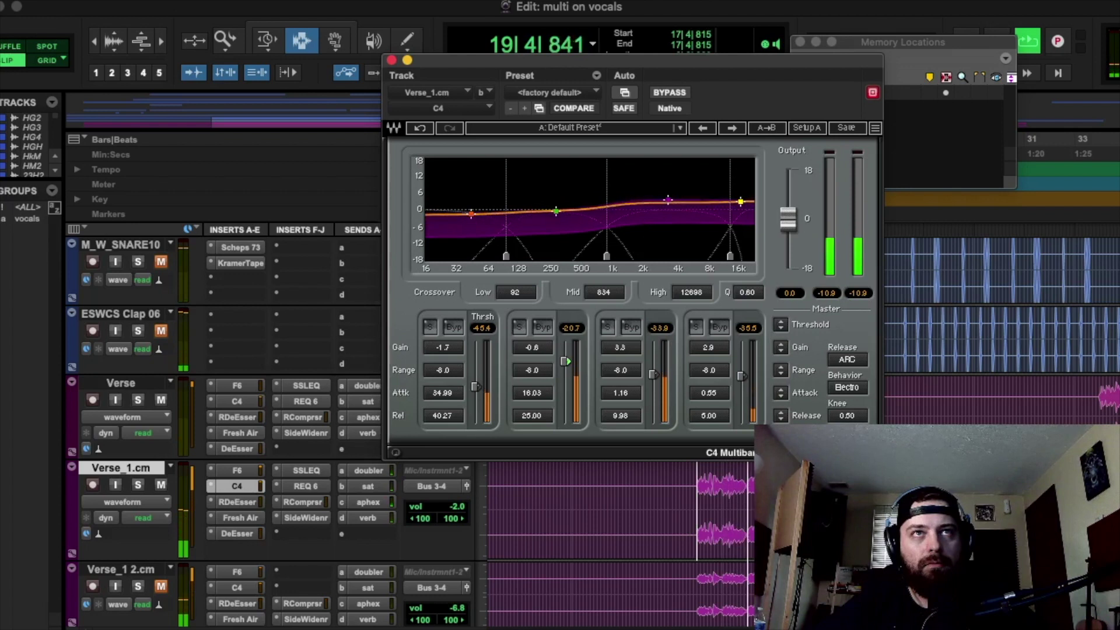
{"action": "left_click_drag", "start_coordinate": [566, 361], "coordinate": [564, 363]}
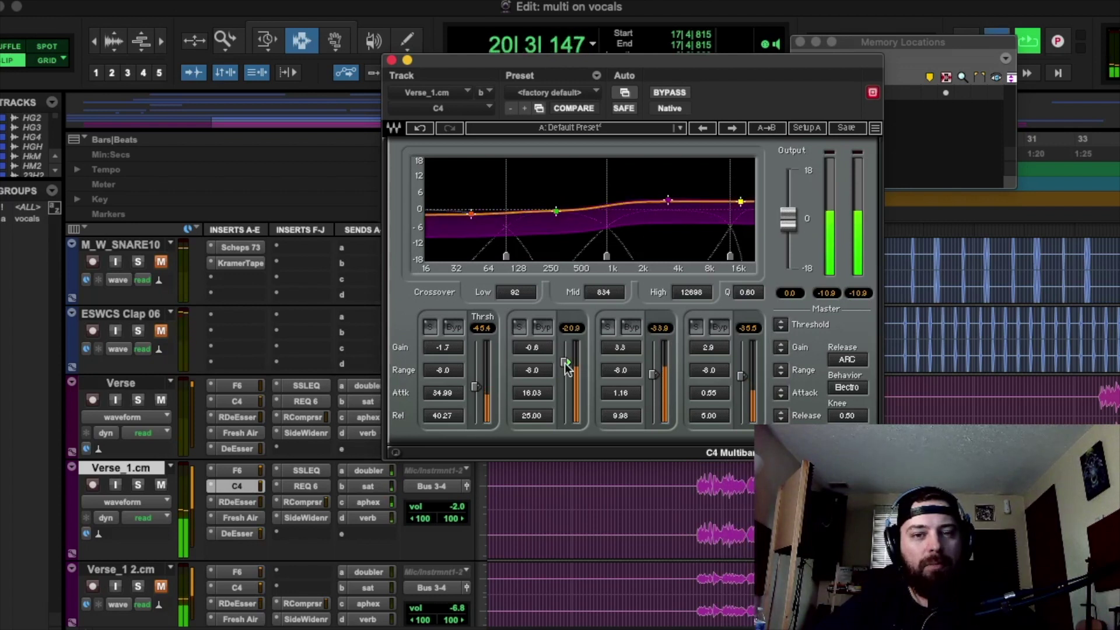
{"action": "key", "text": "space"}
{"action": "left_click_drag", "start_coordinate": [565, 365], "coordinate": [565, 368]}
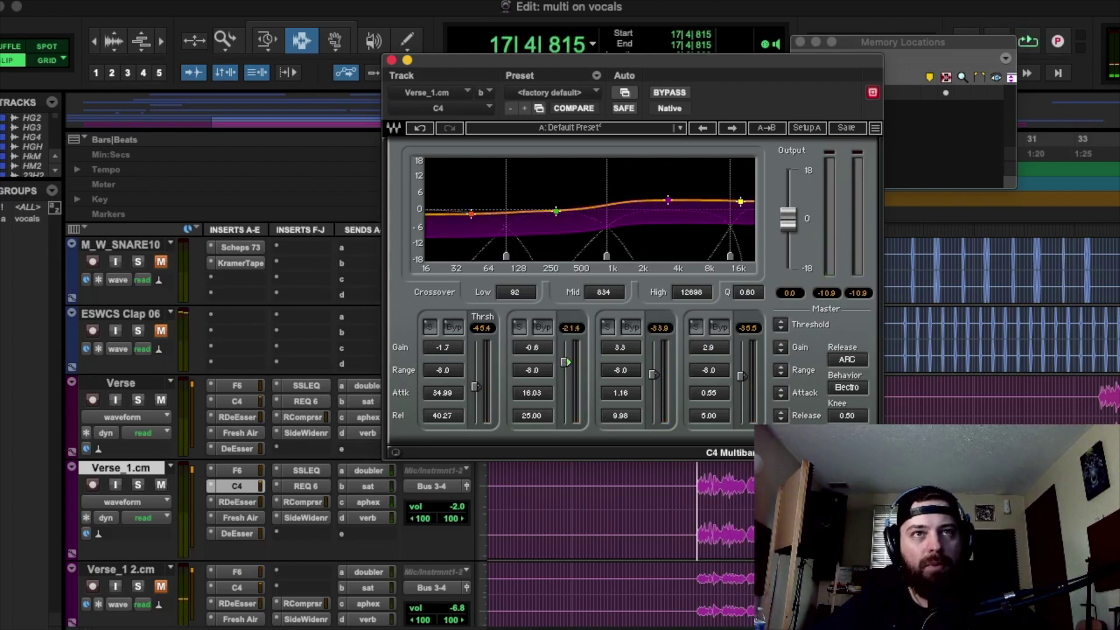
Lower the second band's threshold to -35.8 during playback and replay the verse opening to check it
{"action": "key", "text": "space"}
{"action": "left_click_drag", "start_coordinate": [565, 359], "coordinate": [566, 377]}
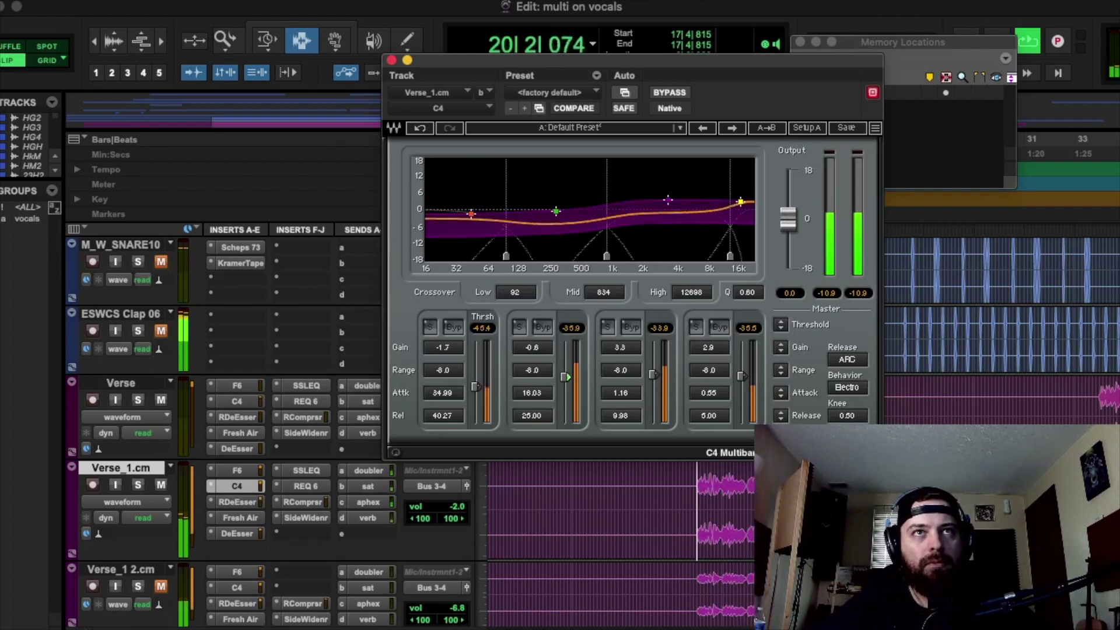
{"action": "left_click_drag", "start_coordinate": [565, 376], "coordinate": [566, 378]}
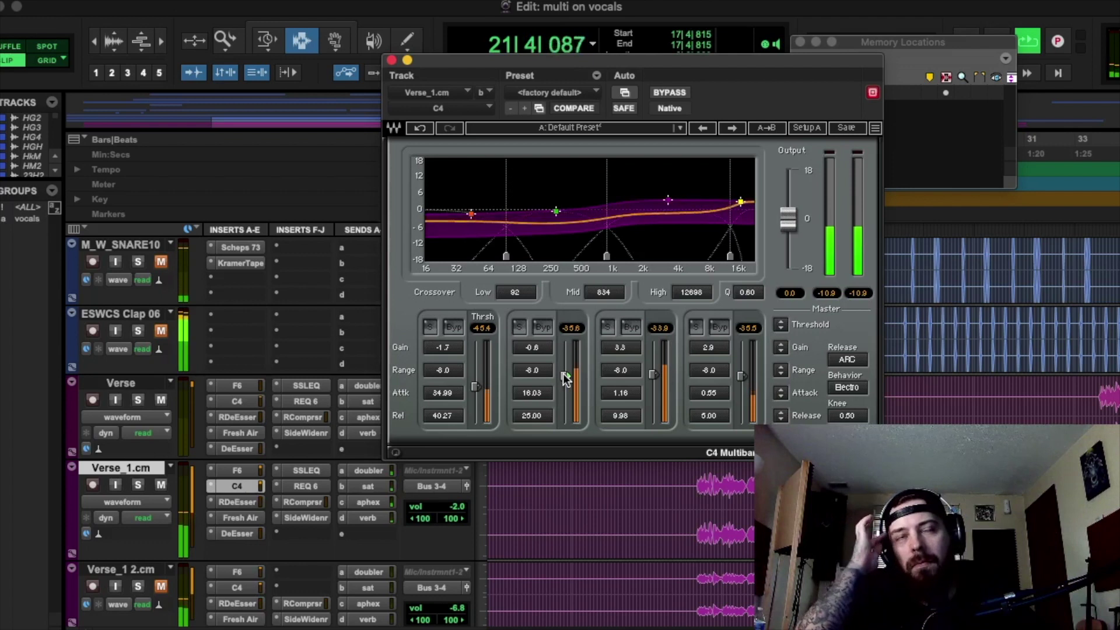
{"action": "key", "text": "space"}
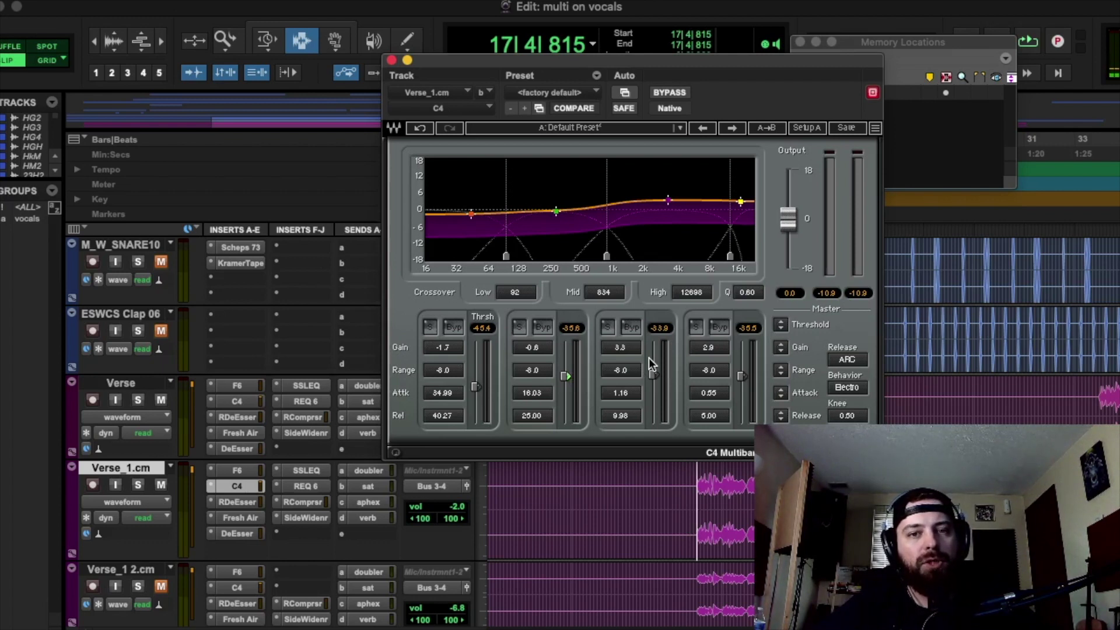
{"action": "key", "text": "space"}
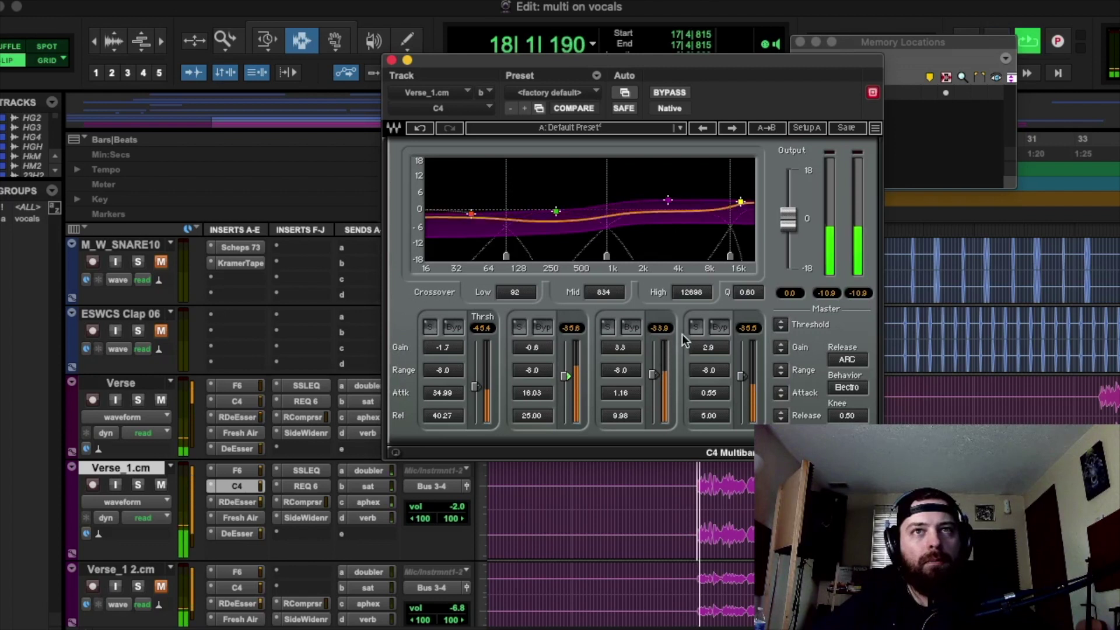
{"action": "key", "text": "space"}
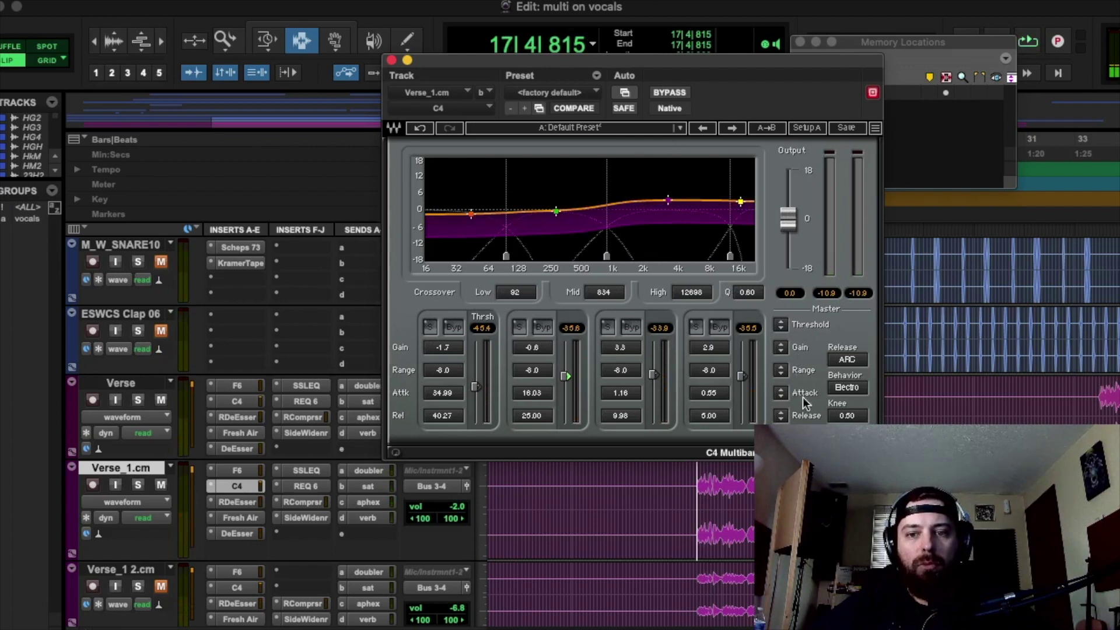
{"action": "left_click", "coordinate": [781, 325]}
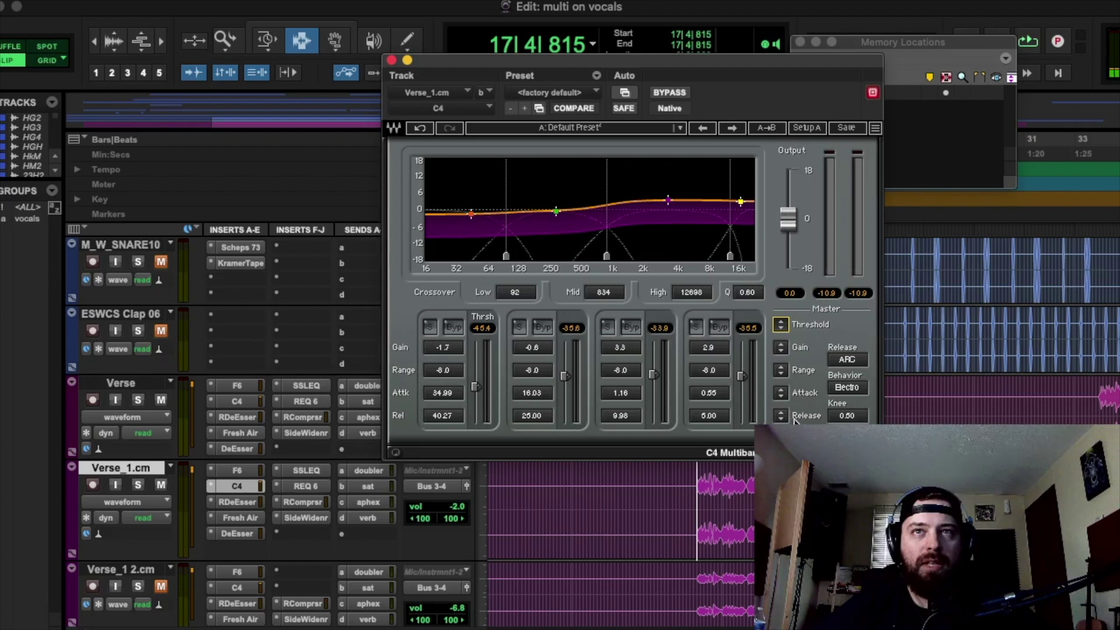
{"action": "left_click", "coordinate": [710, 370]}
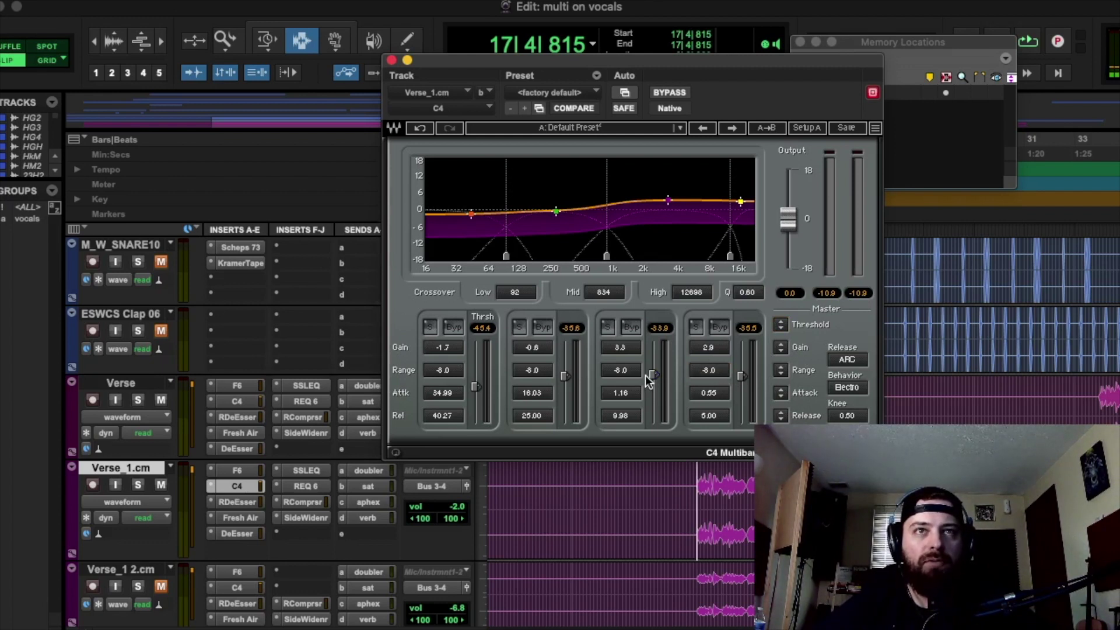
Try a range of -1.9 on the third band and replay the verse opening to hear the result
{"action": "key", "text": "space"}
{"action": "key", "text": "space"}
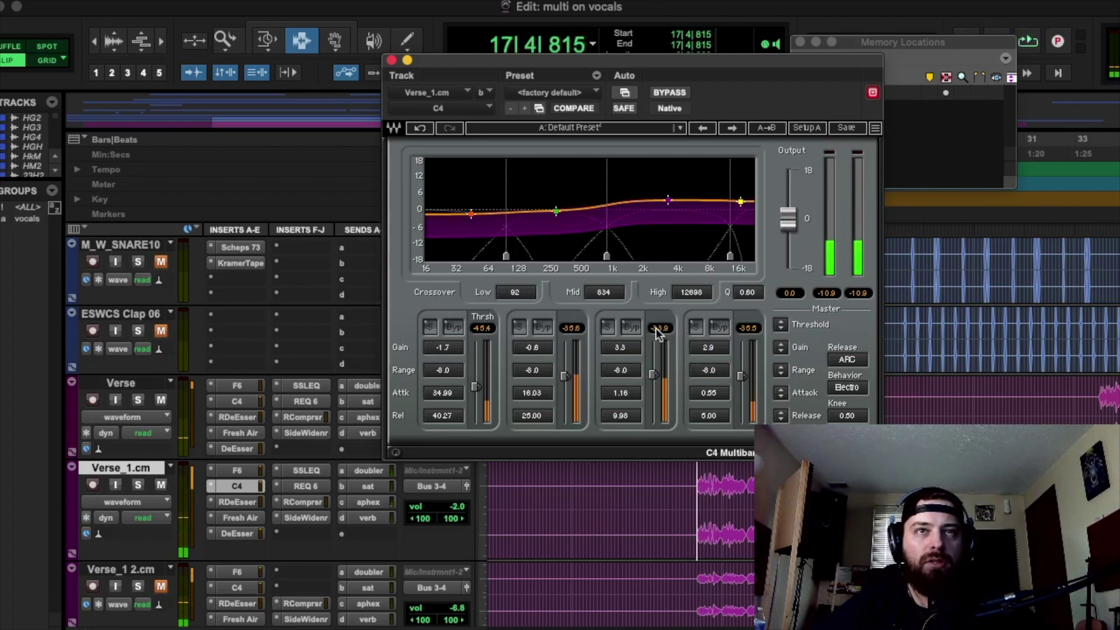
{"action": "left_click_drag", "start_coordinate": [624, 372], "coordinate": [624, 343]}
{"action": "key", "text": "space"}
{"action": "key", "text": "space"}
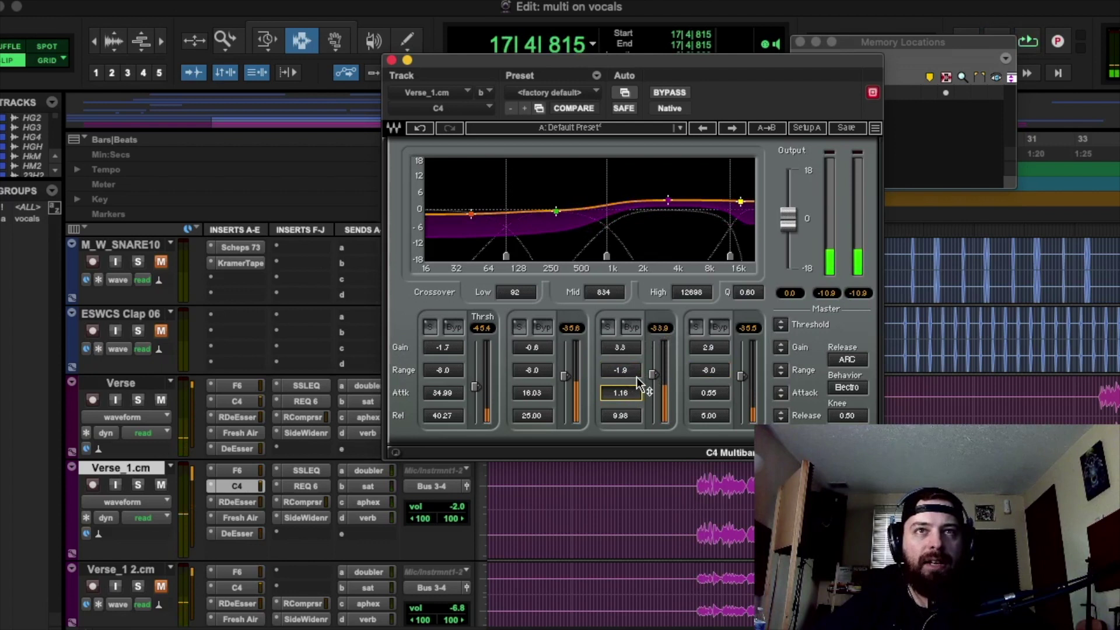
{"action": "key", "text": "space"}
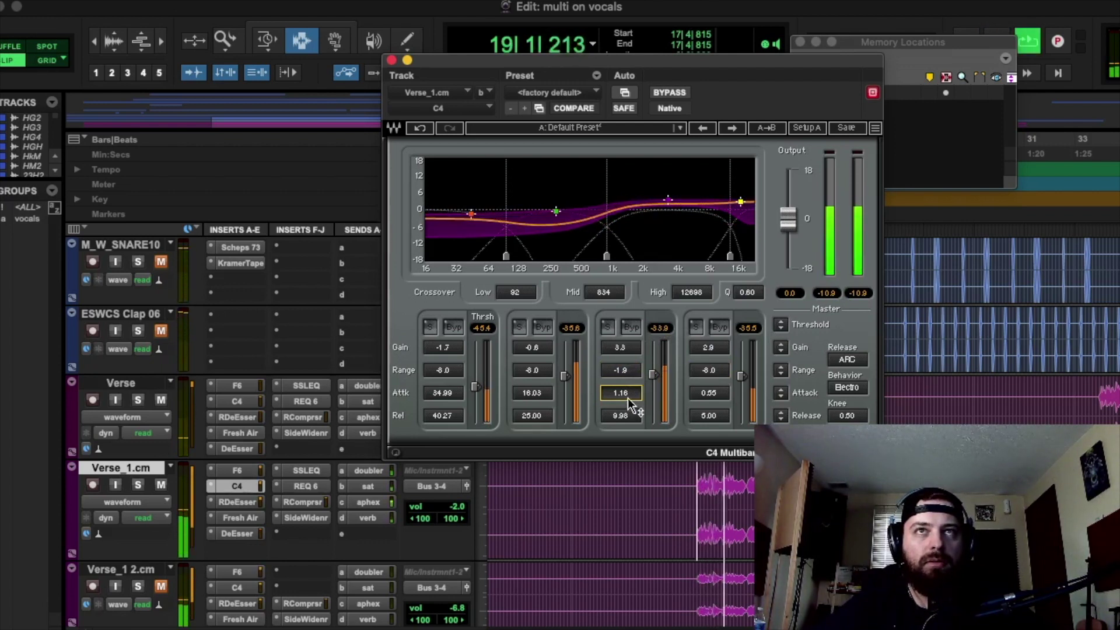
{"action": "key", "text": "space"}
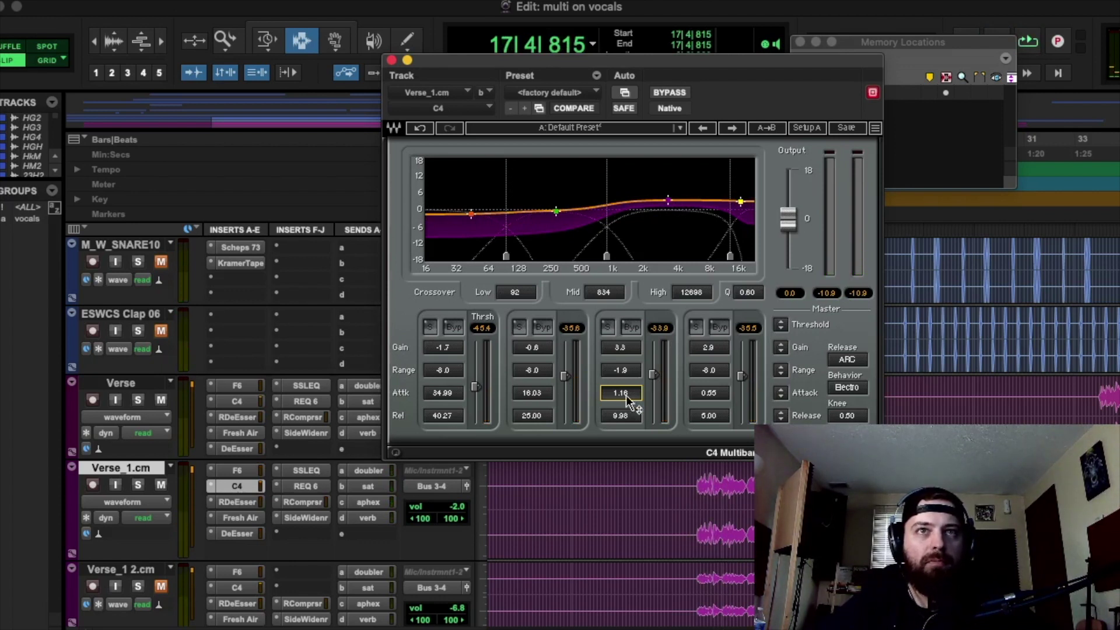
Set the third band's range back to -6.0 and listen to the verse opening for comparison
{"action": "left_click_drag", "start_coordinate": [621, 371], "coordinate": [621, 412]}
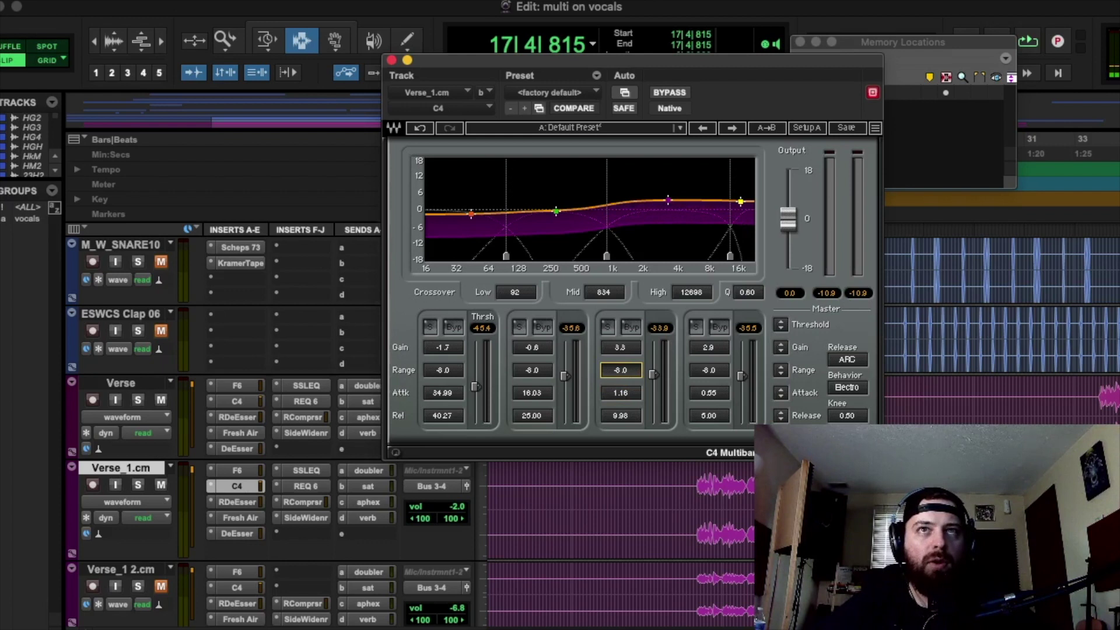
{"action": "key", "text": "space"}
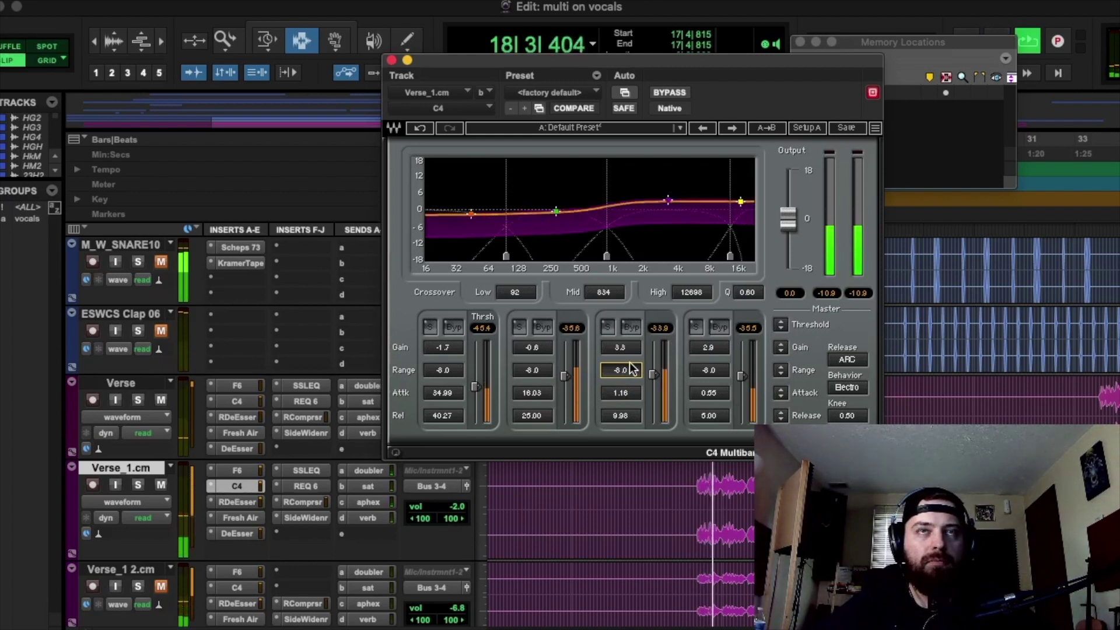
{"action": "key", "text": "space"}
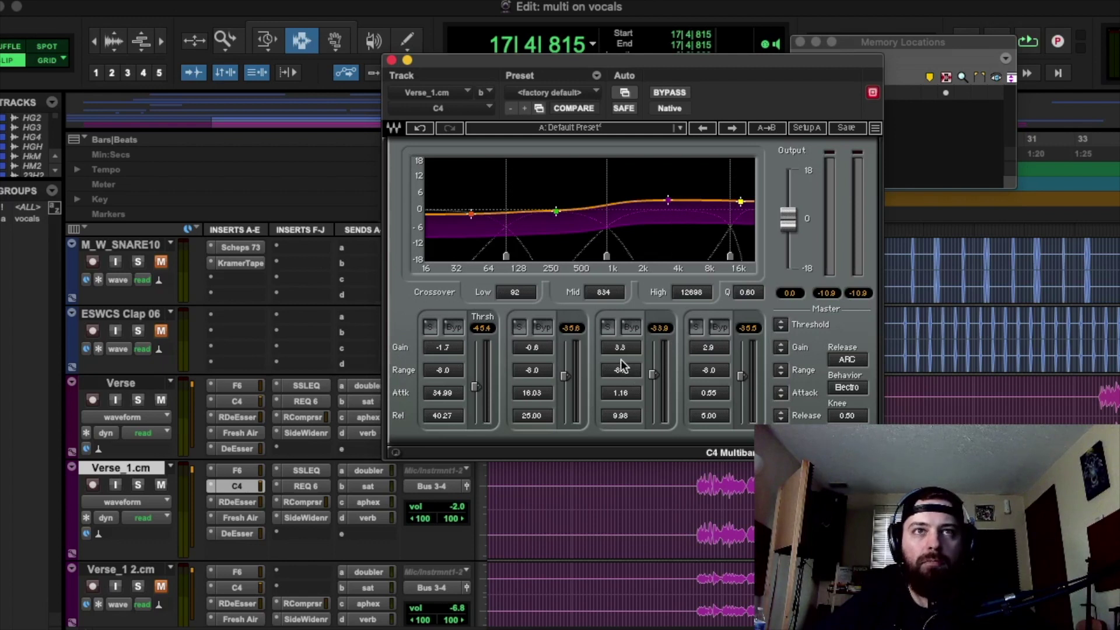
Try a range of -0.4 on the third band and -3.7 on the second band while listening to the vocal
{"action": "left_click_drag", "start_coordinate": [622, 378], "coordinate": [621, 328]}
{"action": "key", "text": "space"}
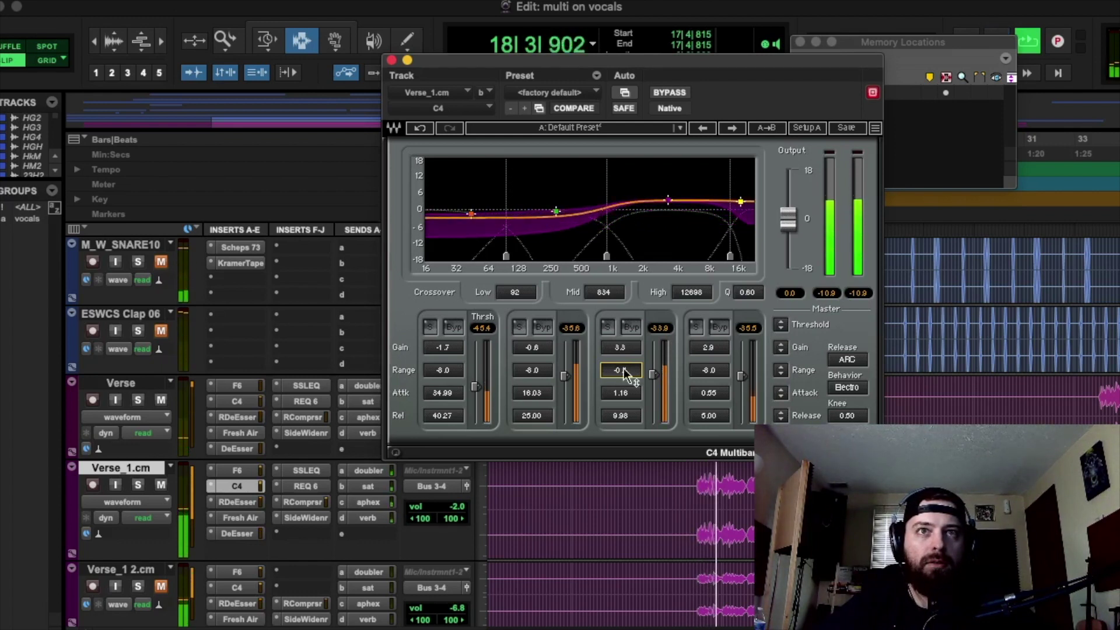
{"action": "left_click_drag", "start_coordinate": [532, 370], "coordinate": [532, 345]}
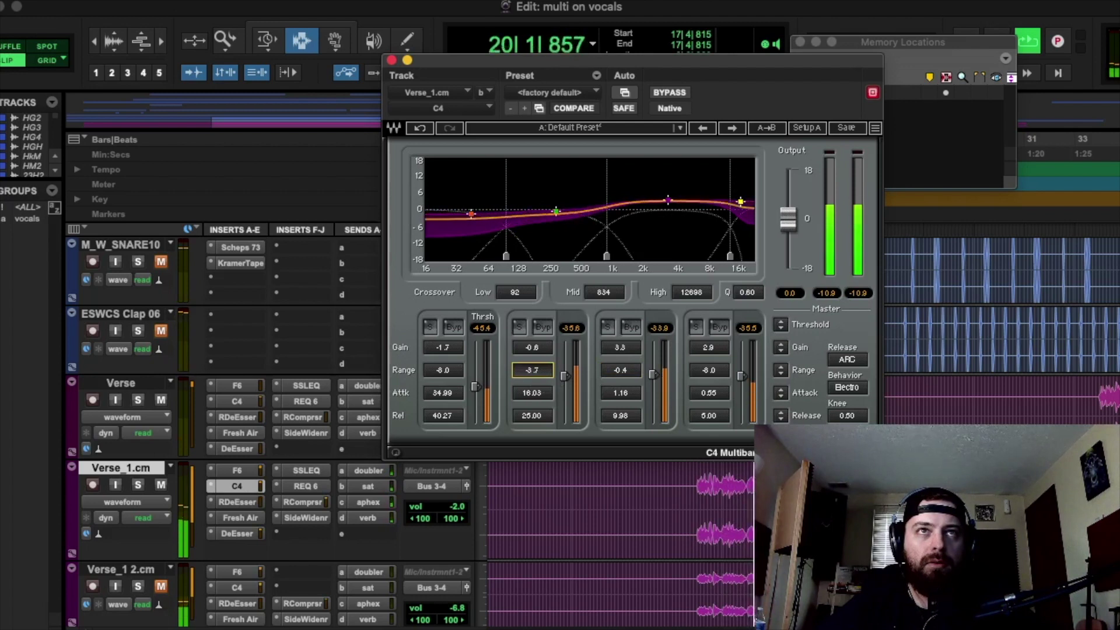
{"action": "key", "text": "space"}
Set the second band's range to -6.0 and the third band's range to -6.1, listening during playback
{"action": "left_click_drag", "start_coordinate": [532, 369], "coordinate": [532, 401]}
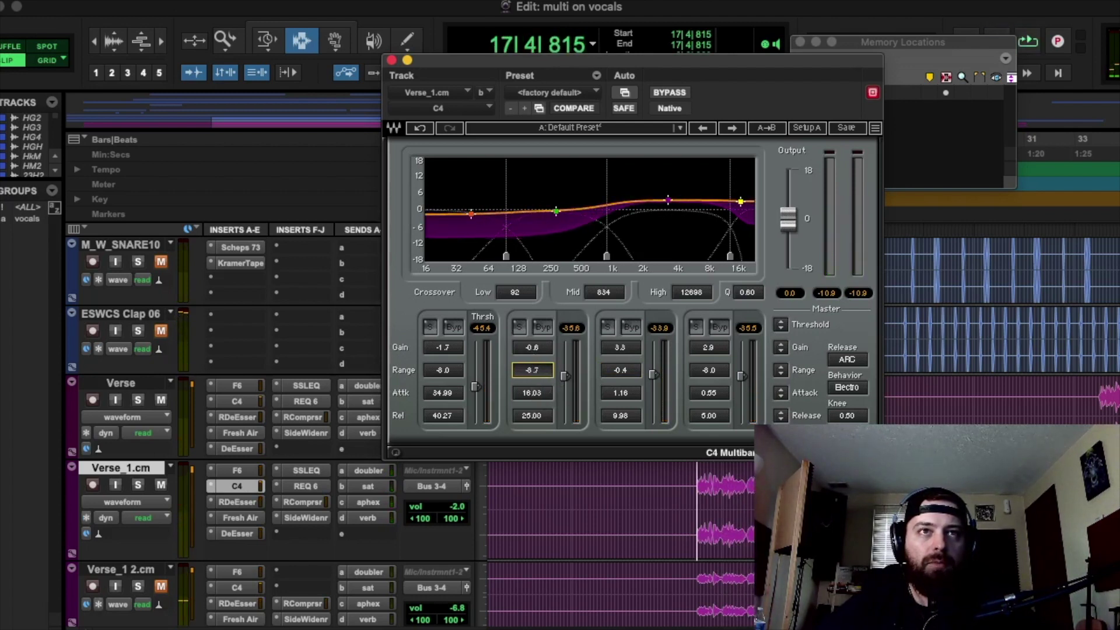
{"action": "key", "text": "space"}
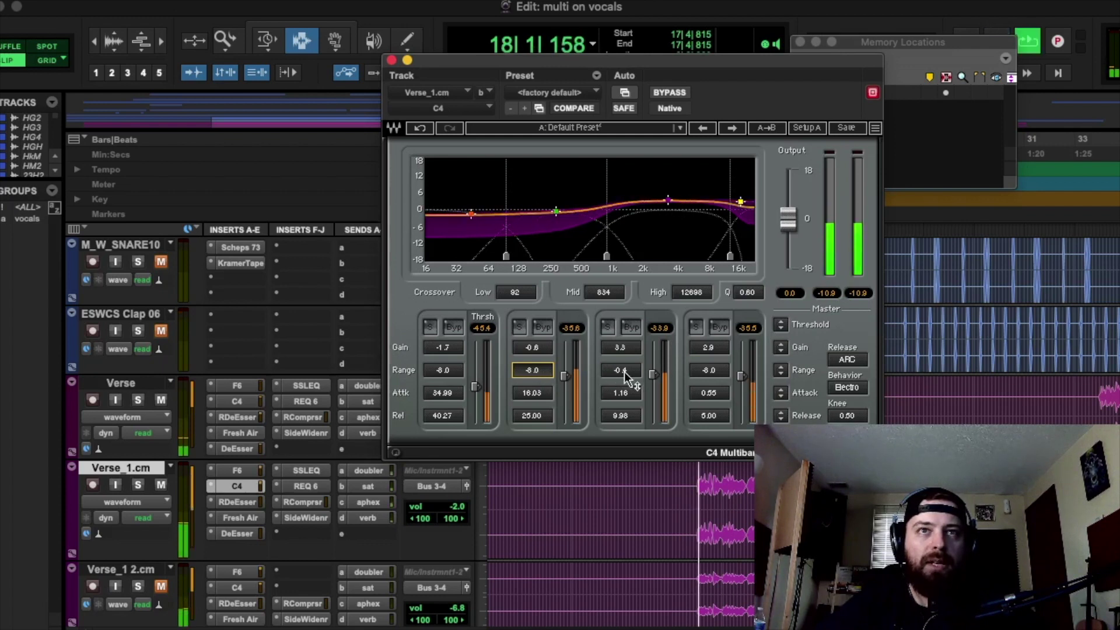
{"action": "left_click_drag", "start_coordinate": [620, 370], "coordinate": [620, 415]}
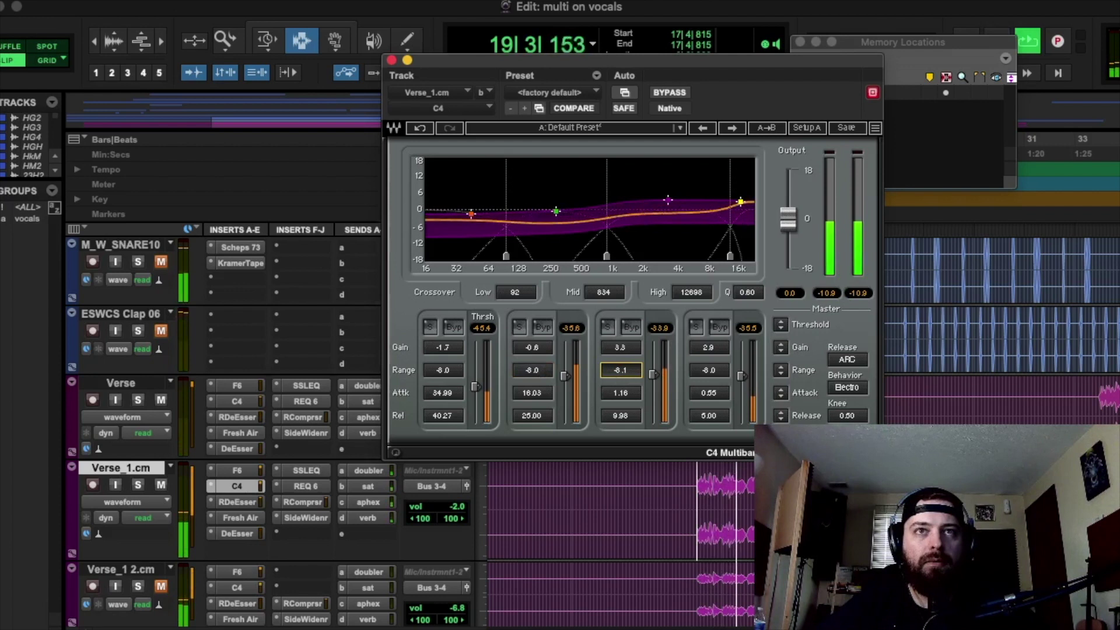
Bypass and re-enable the whole C4 during playback to compare the vocal, and stop playback
{"action": "left_click", "coordinate": [678, 93]}
{"action": "left_click", "coordinate": [680, 96]}
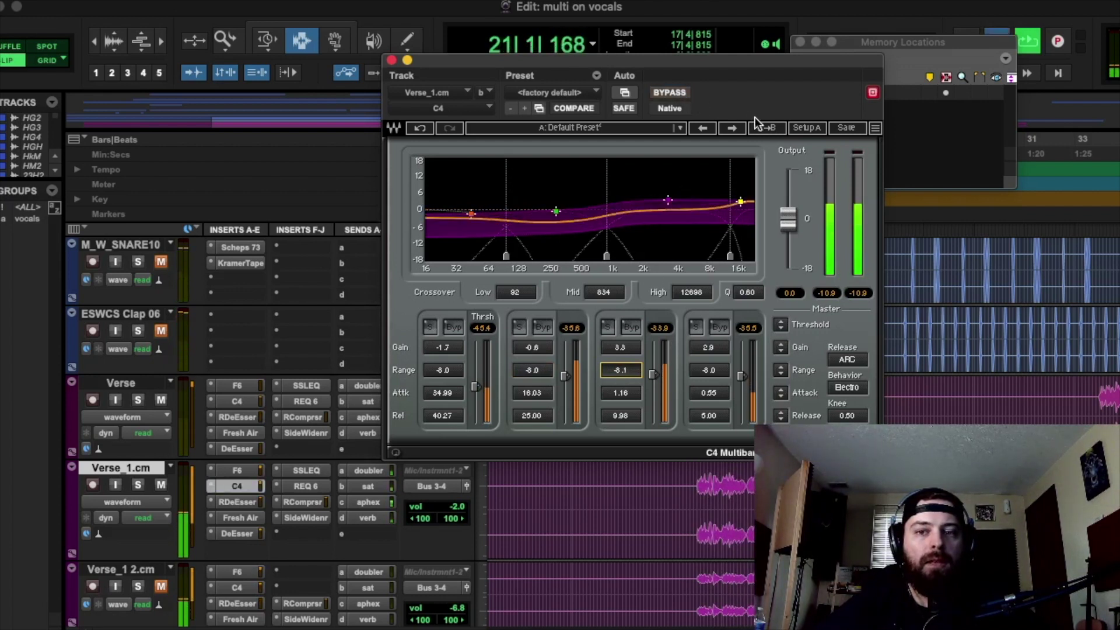
{"action": "key", "text": "space"}
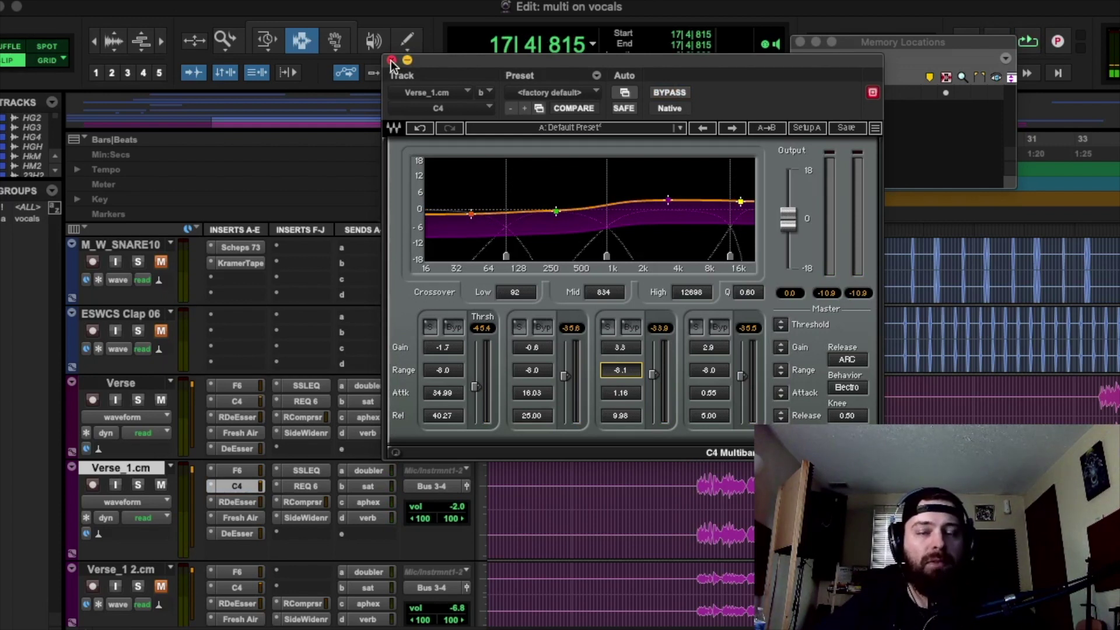
Raise the C4's low crossover to 176 and its mid crossover to 1064
{"action": "left_click", "coordinate": [648, 153]}
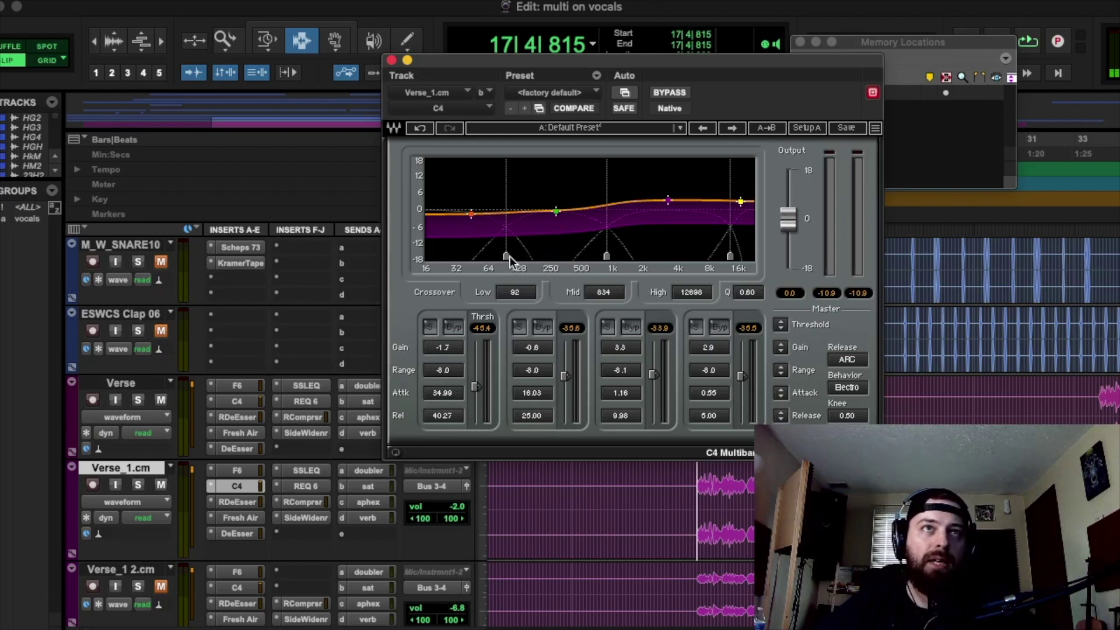
{"action": "left_click_drag", "start_coordinate": [507, 255], "coordinate": [536, 255]}
{"action": "left_click_drag", "start_coordinate": [607, 256], "coordinate": [618, 256]}
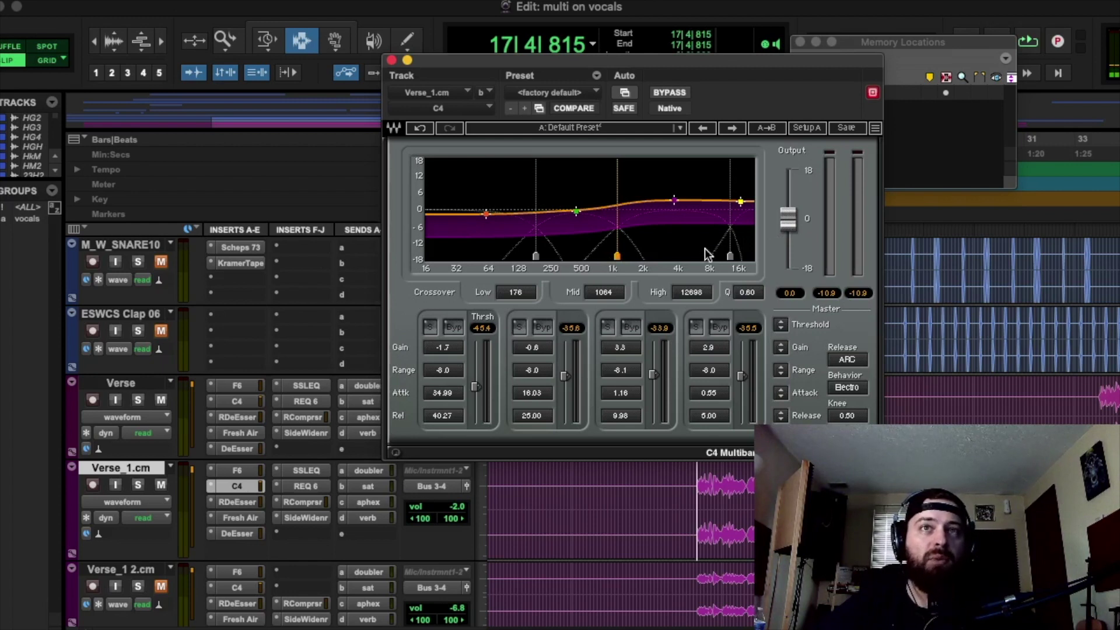
Bypass the first and second bands, and raise the mid crossover to 2173
{"action": "left_click", "coordinate": [455, 326]}
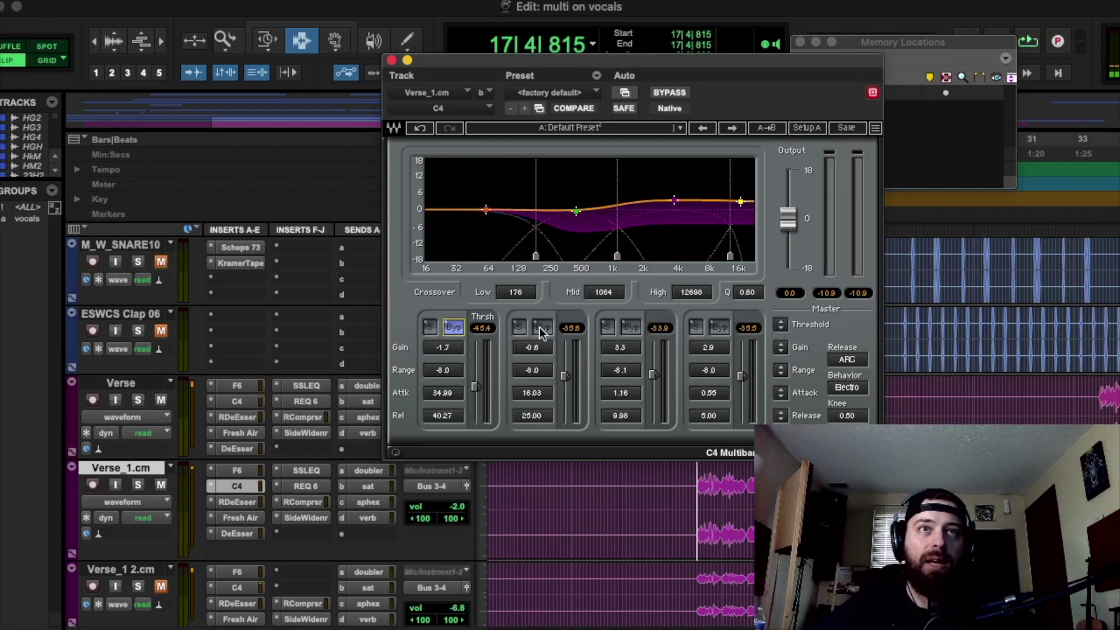
{"action": "left_click", "coordinate": [542, 327]}
{"action": "left_click_drag", "start_coordinate": [617, 256], "coordinate": [649, 255]}
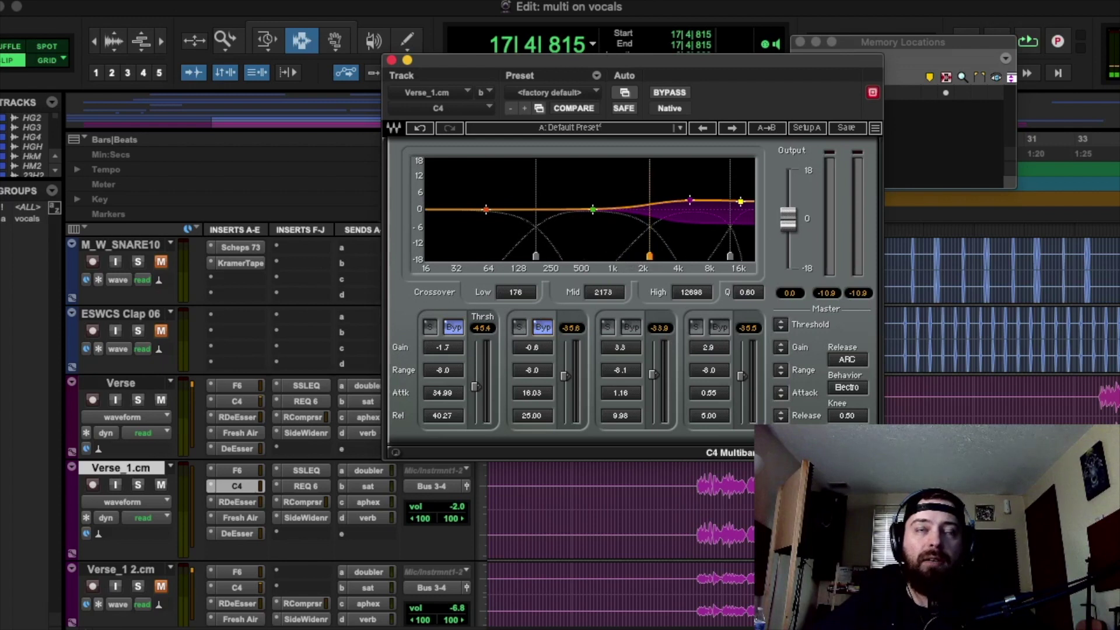
Lower the high crossover to 5656 and set the third band's threshold to -26.0
{"action": "left_click_drag", "start_coordinate": [730, 256], "coordinate": [727, 255]}
{"action": "left_click_drag", "start_coordinate": [691, 291], "coordinate": [677, 289]}
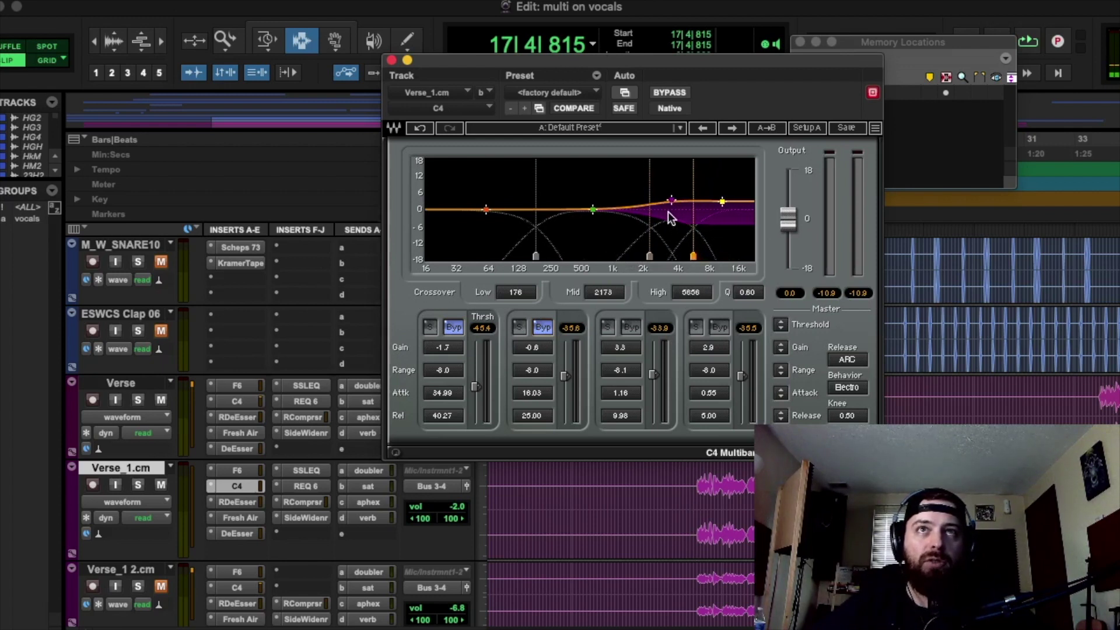
{"action": "left_click_drag", "start_coordinate": [658, 372], "coordinate": [656, 364]}
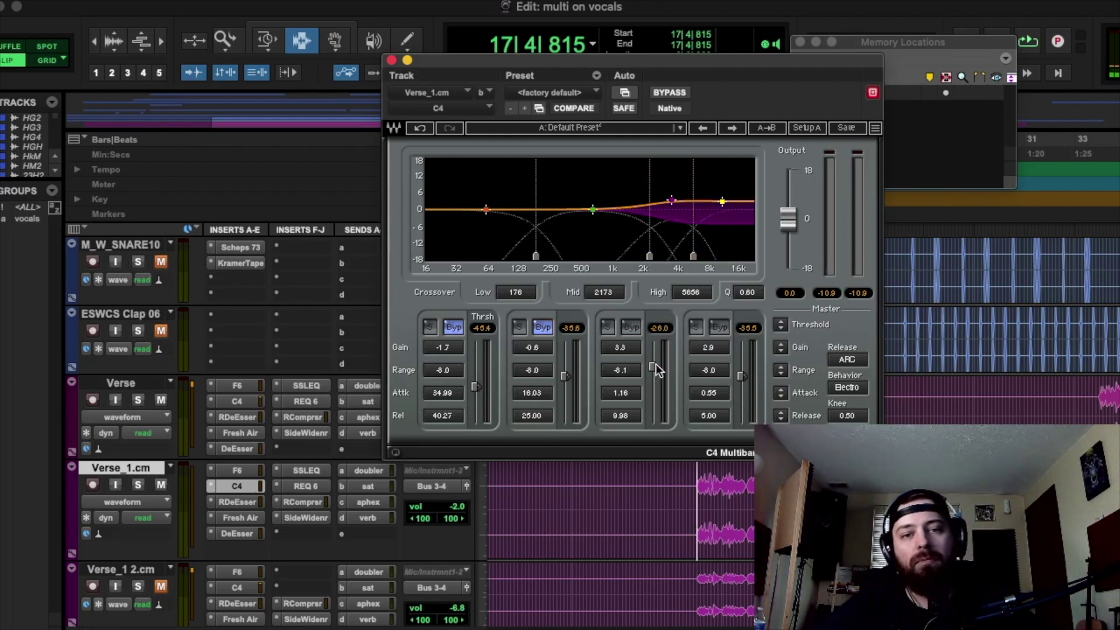